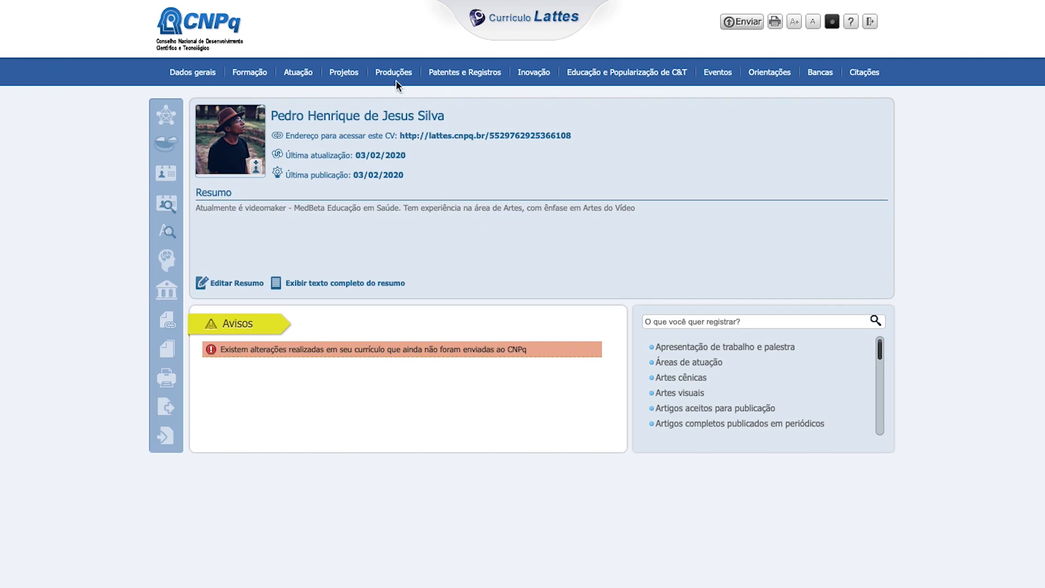
Step: Start a new complete article published in a periodical, search periodicals for "journal" and select Pakistan Oral and Dental Journal
mouse_move(392, 78)
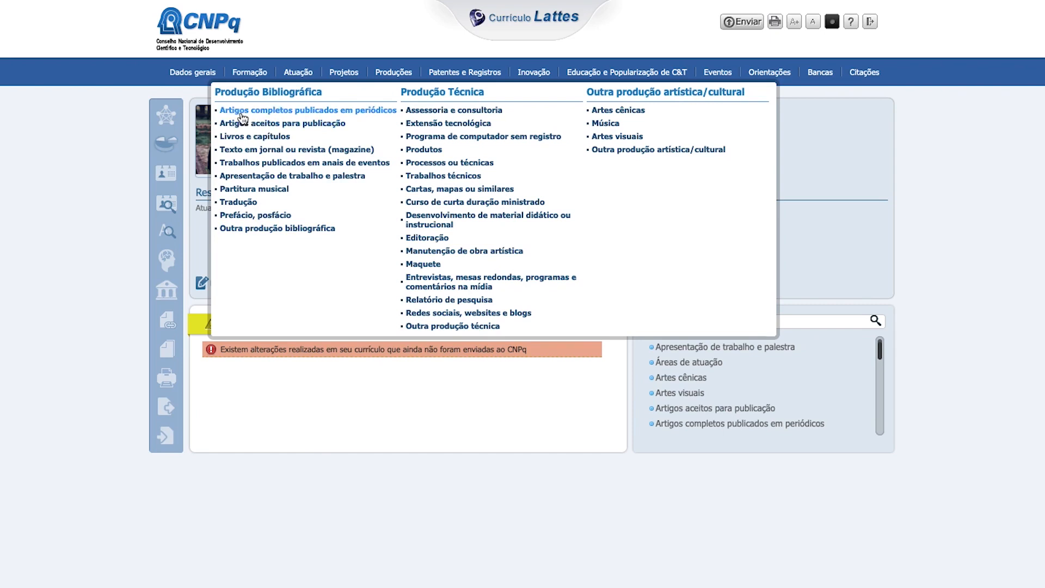
click(331, 111)
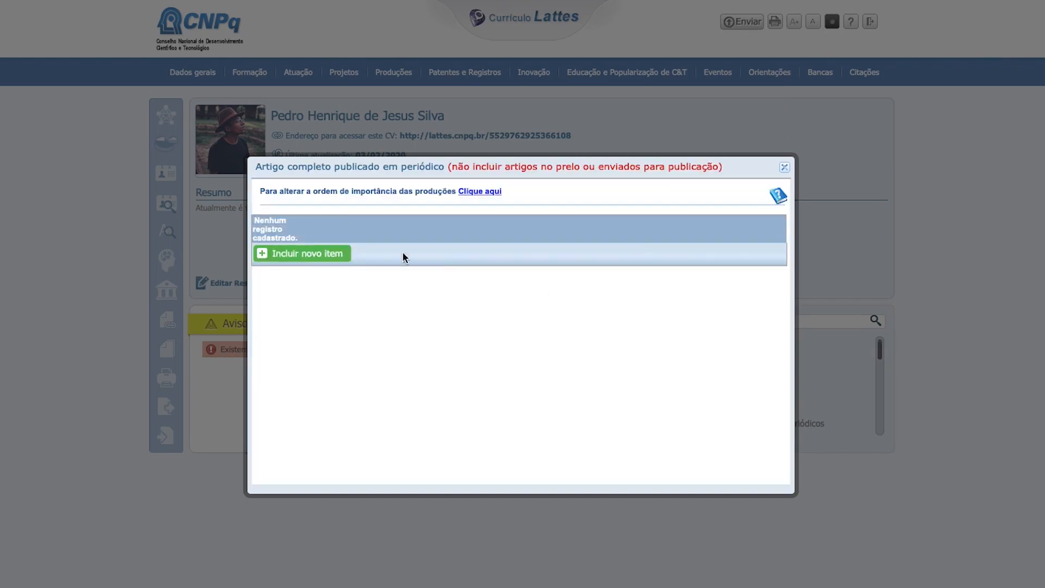
click(303, 259)
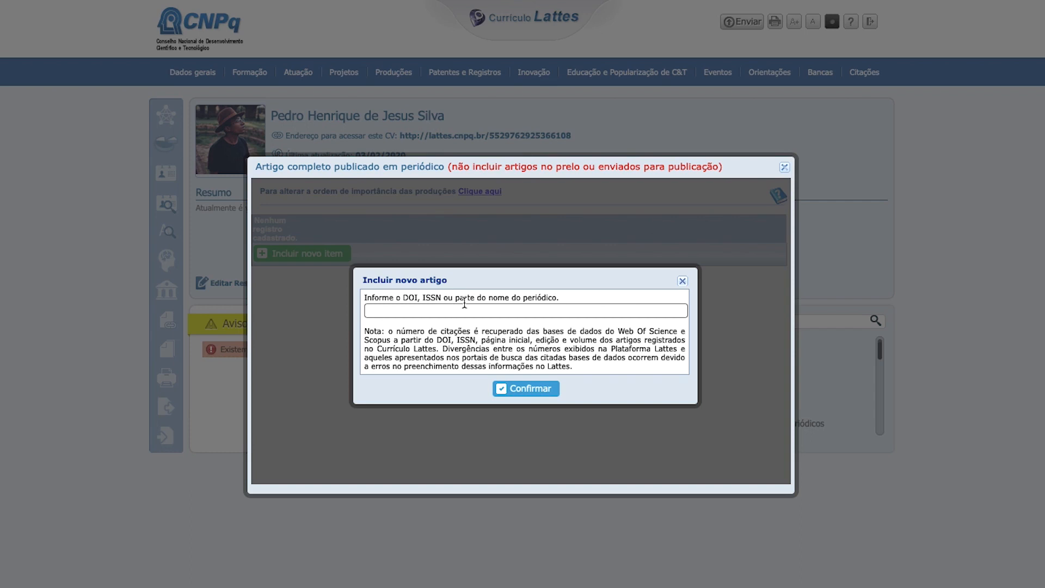
click(530, 310)
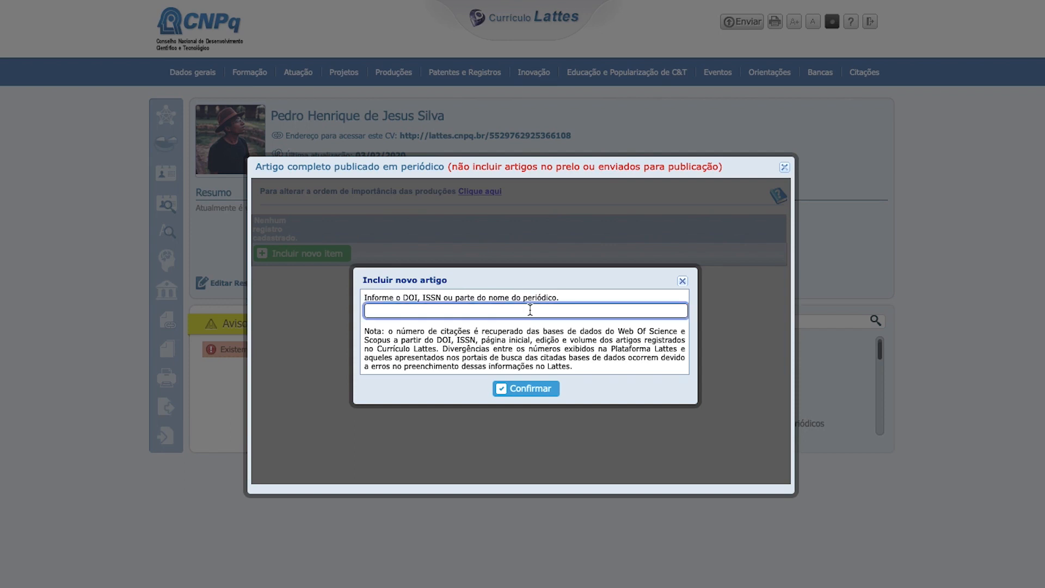
text(journal)
click(541, 392)
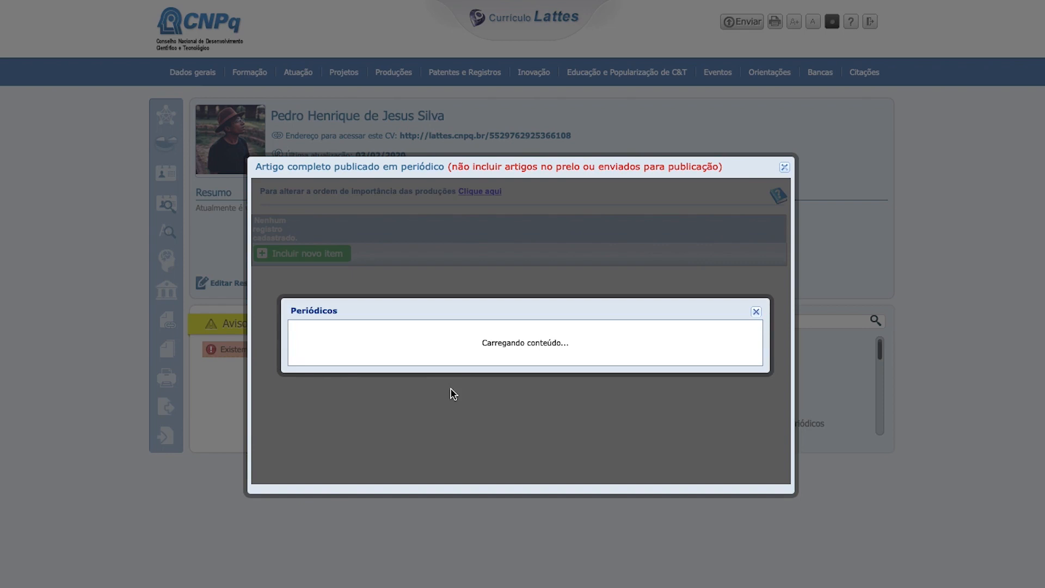
click(369, 331)
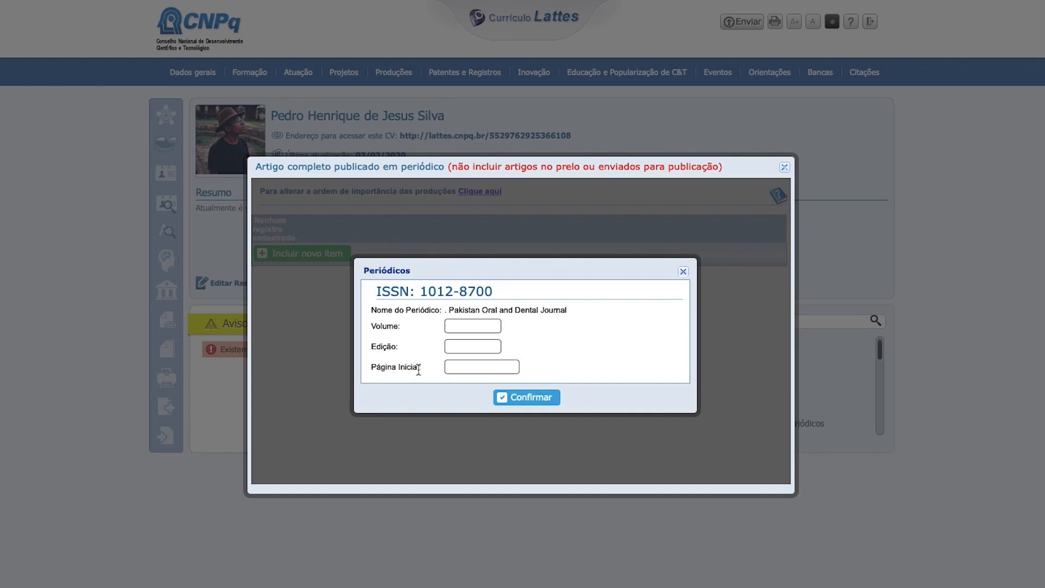
Step: Set the periodical's volume, edition and initial page each to 1 and confirm to open the article form
click(463, 325)
text(1)
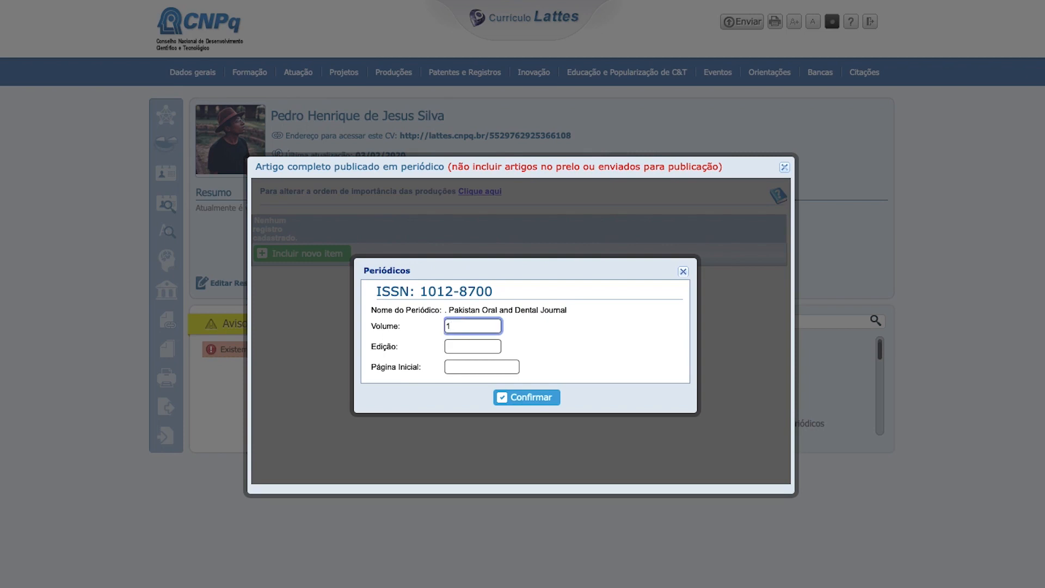
key(Tab)
text(1)
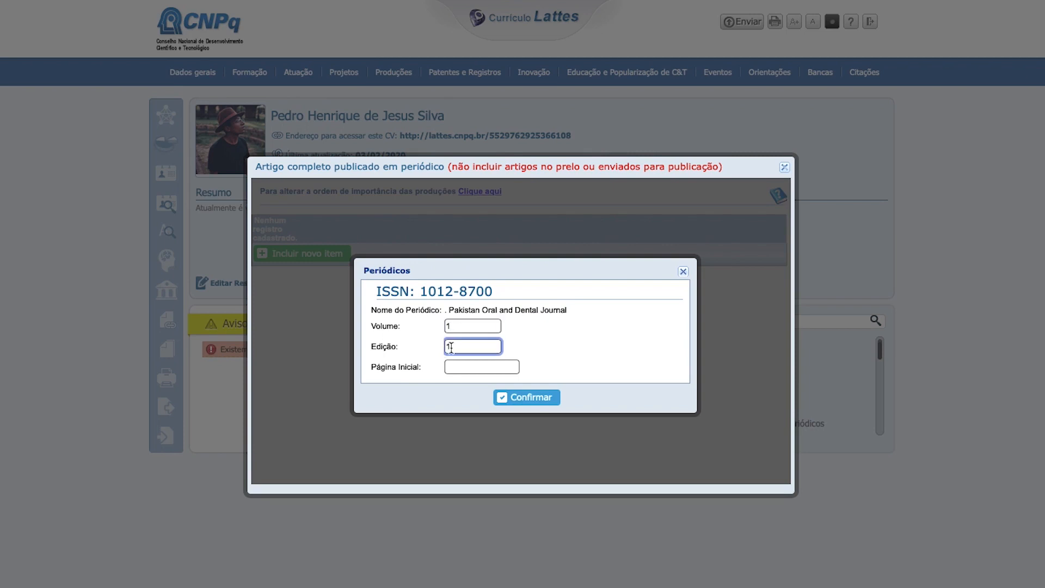
key(Tab)
text(1)
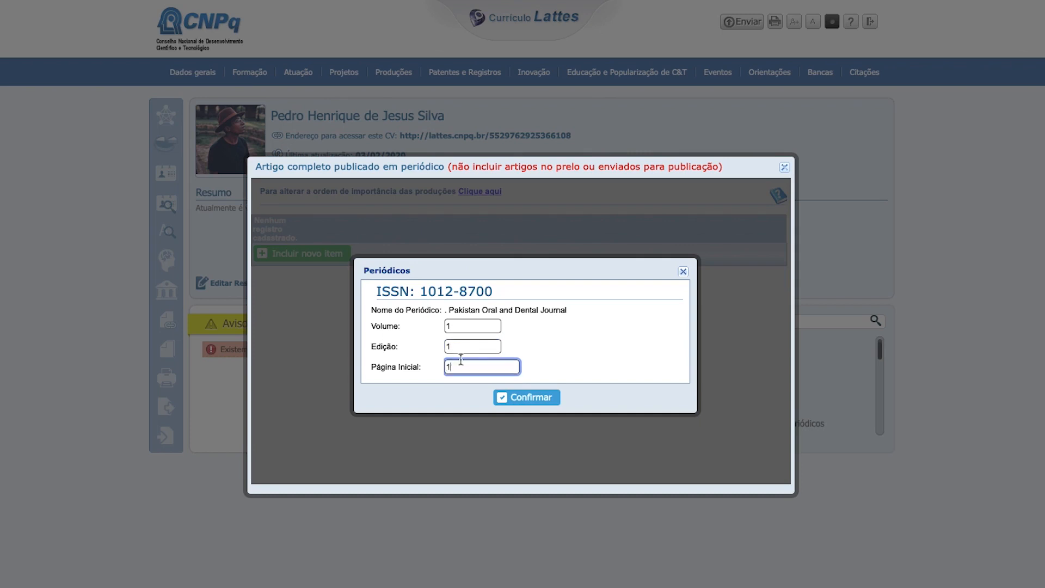
click(527, 398)
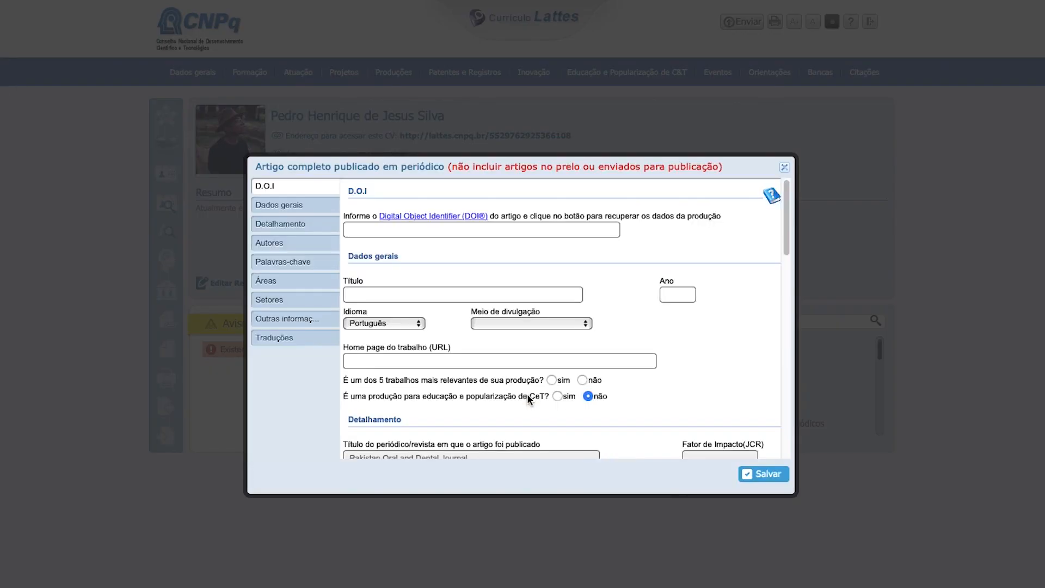
Step: Mark the article as one of the 5 most relevant works in Dados gerais with "sim"
scroll(504, 379, down, 10)
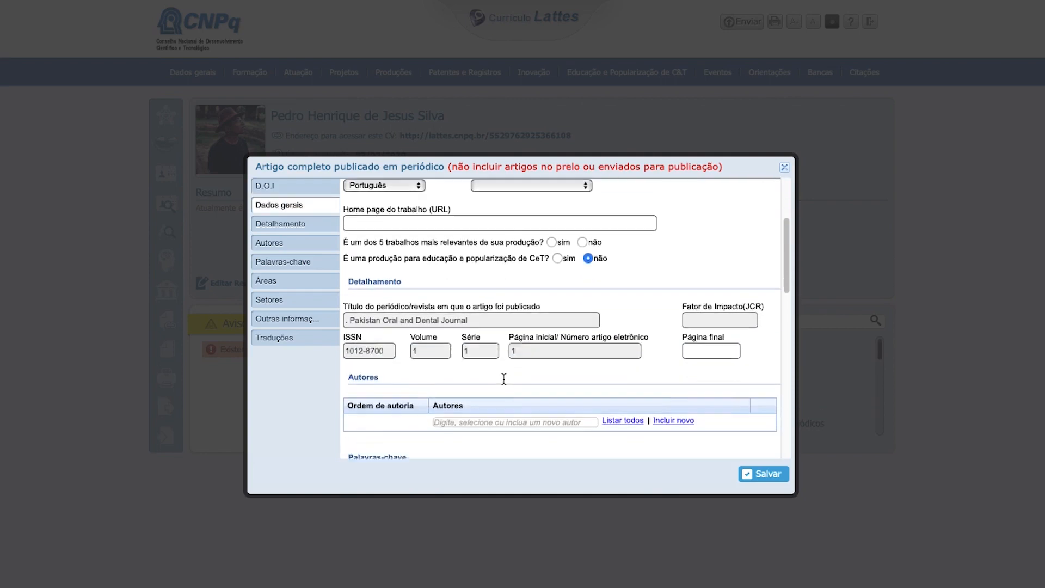
scroll(504, 380, down, 5)
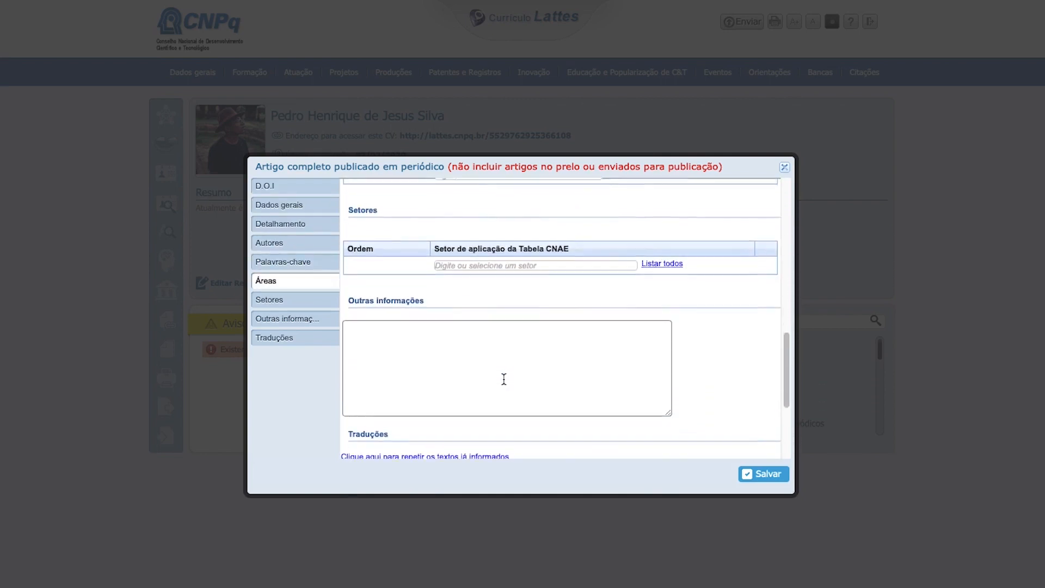
scroll(504, 379, up, 8)
scroll(504, 380, up, 5)
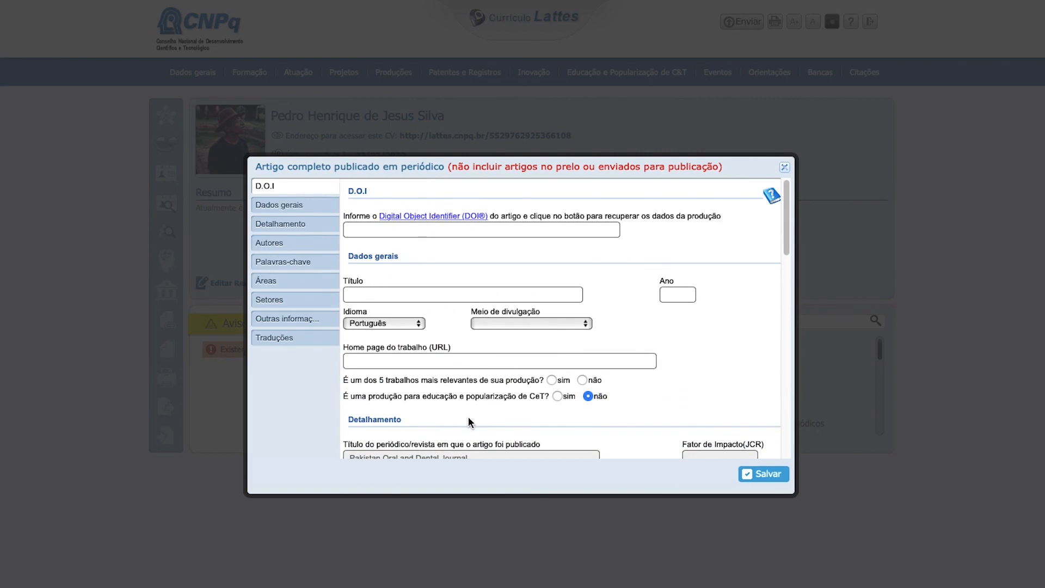
scroll(468, 416, down, 2)
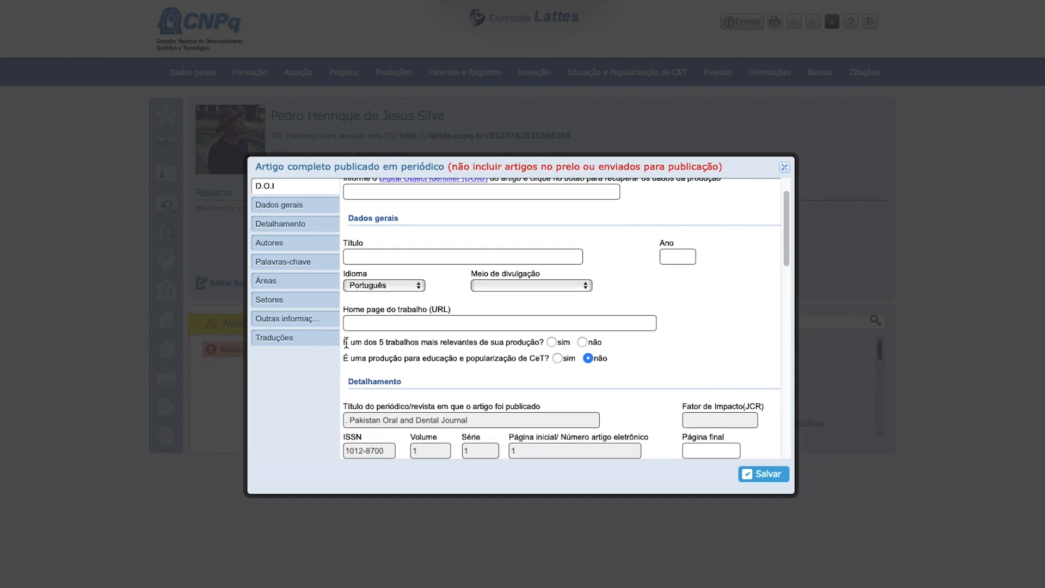
double_click(394, 343)
click(344, 347)
drag(344, 346, 545, 336)
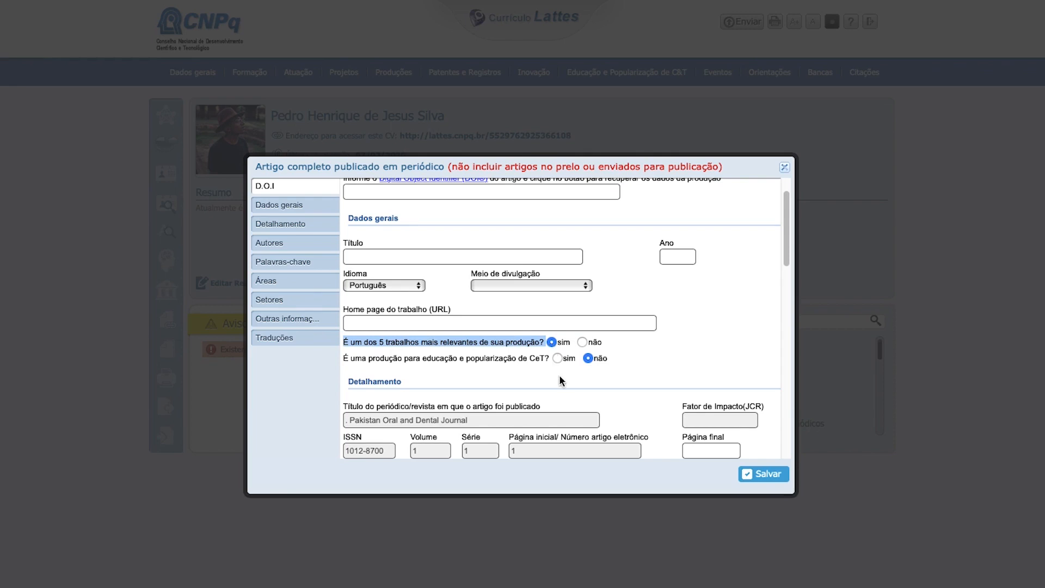
Step: Examine the article form's sections from Detalhamento to Traduções, then close the form and its record list without saving
scroll(531, 414, down, 3)
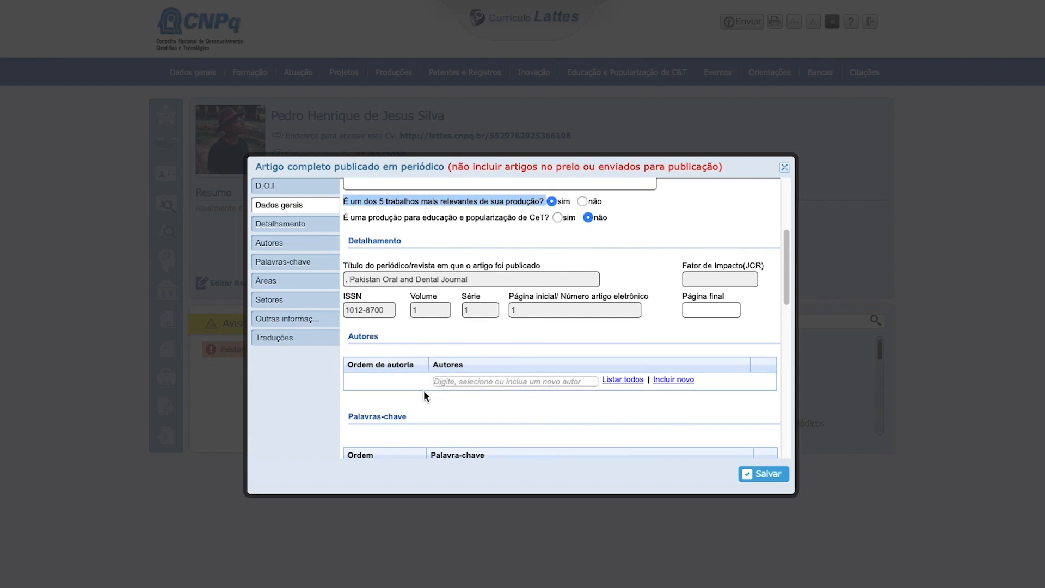
scroll(434, 404, down, 3)
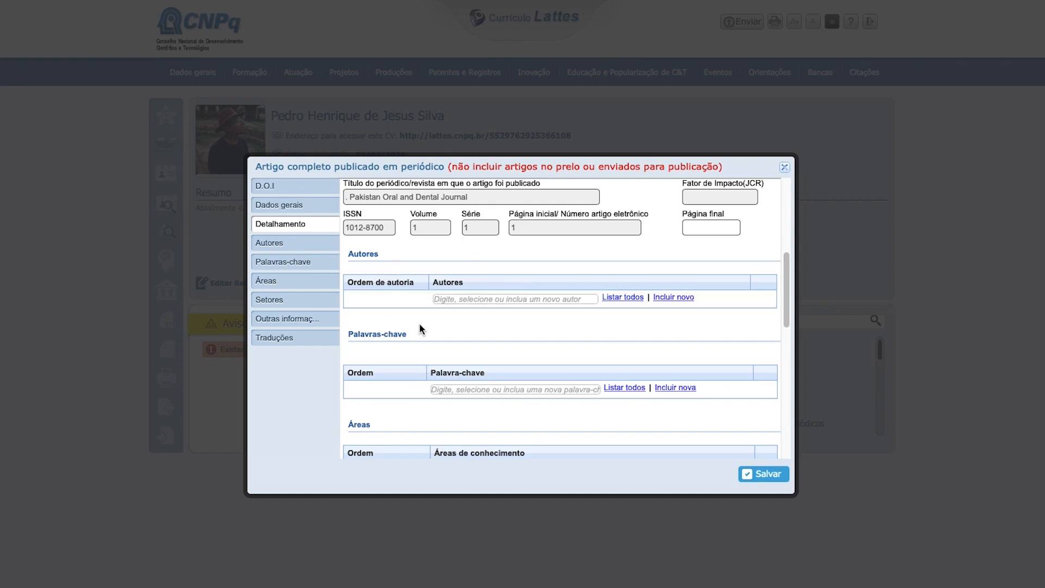
scroll(419, 322, down, 2)
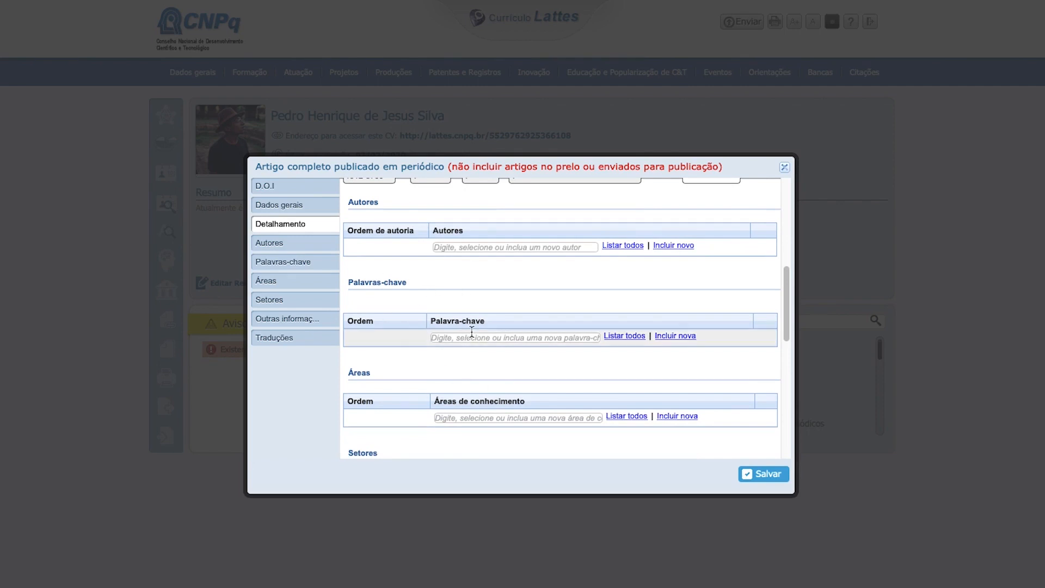
scroll(468, 358, down, 2)
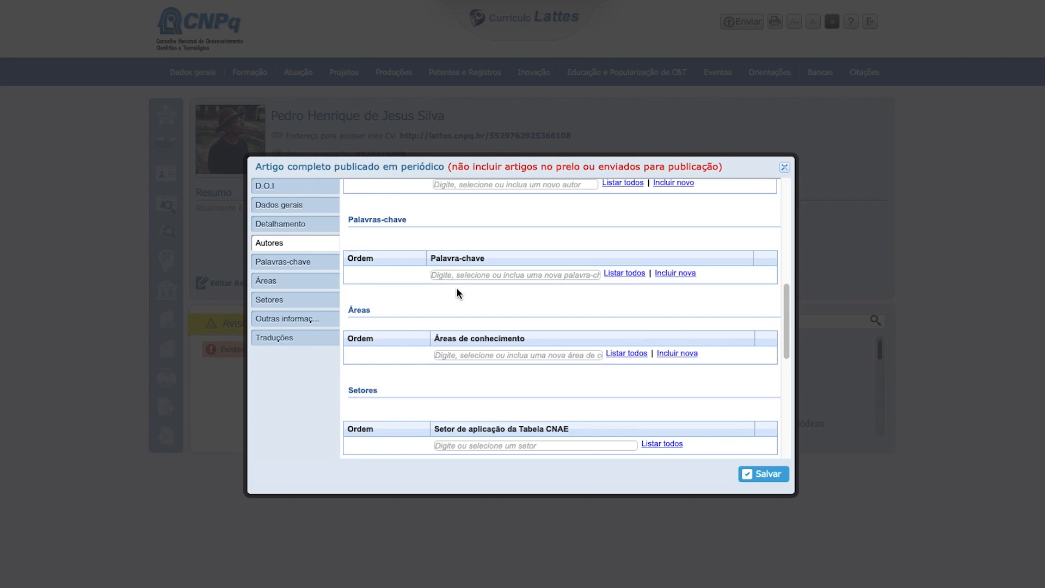
scroll(456, 286, down, 2)
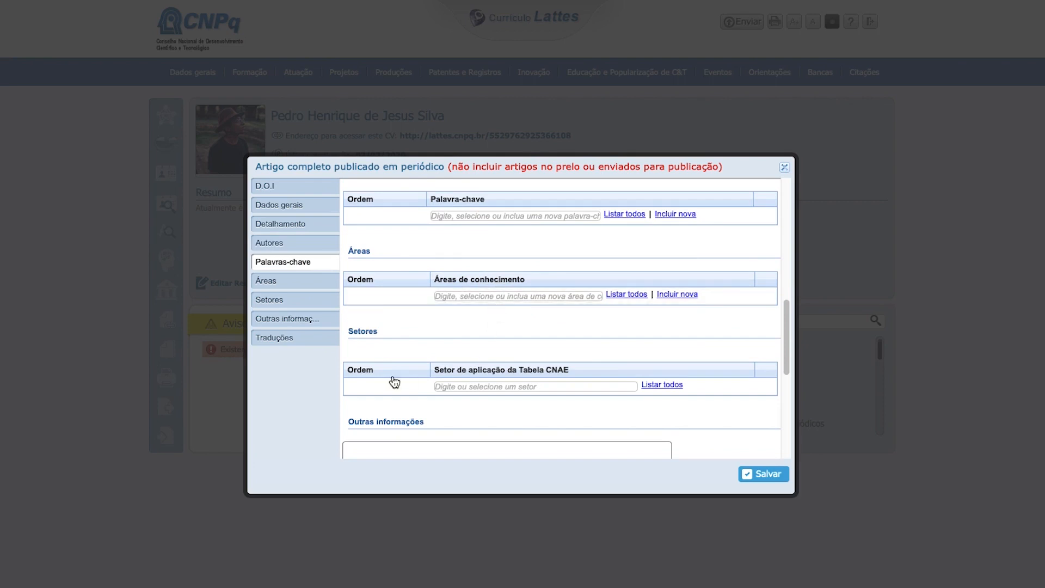
scroll(410, 354, down, 6)
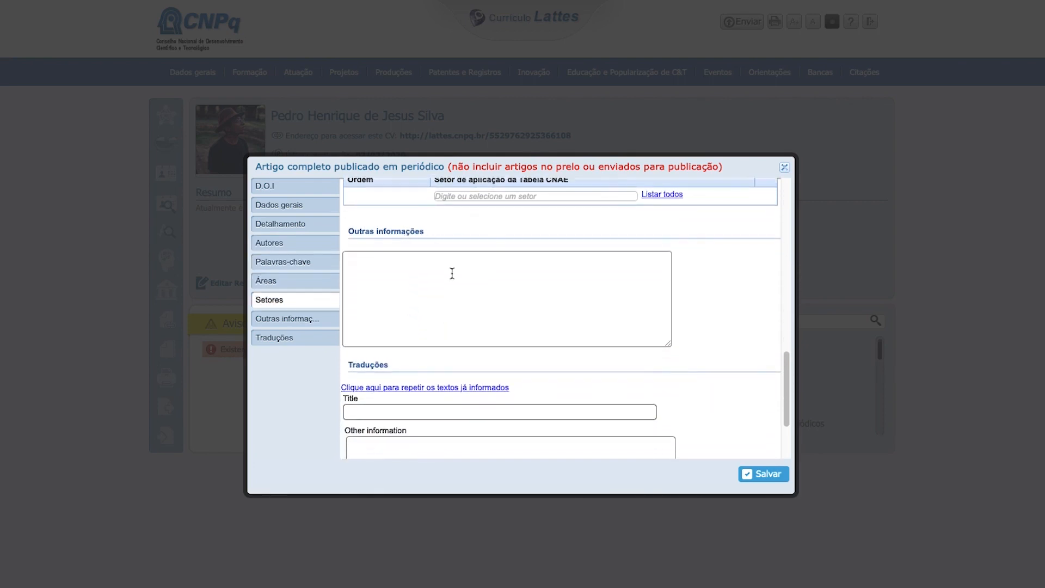
scroll(450, 338, down, 3)
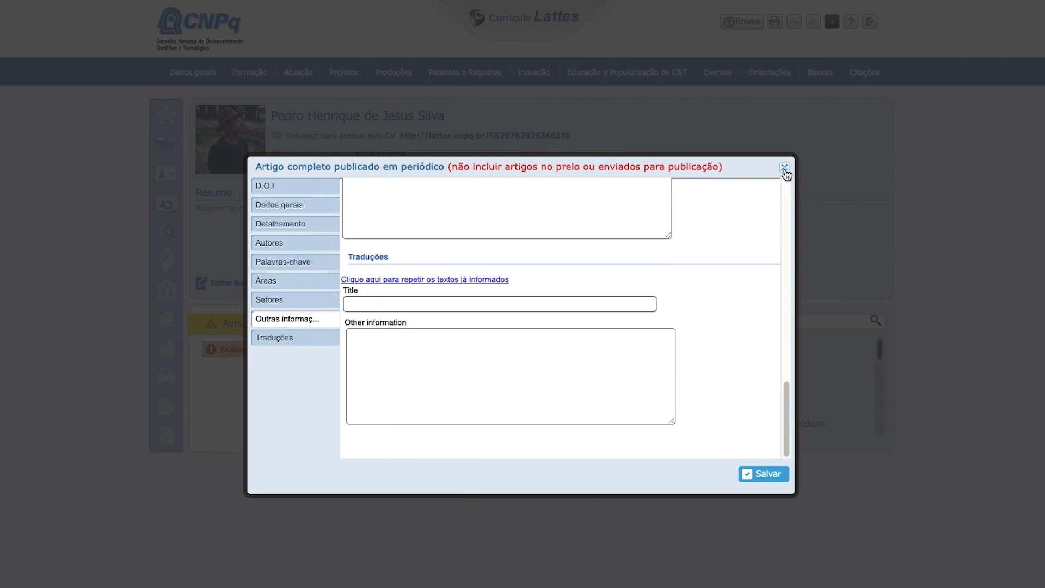
scroll(590, 296, up, 15)
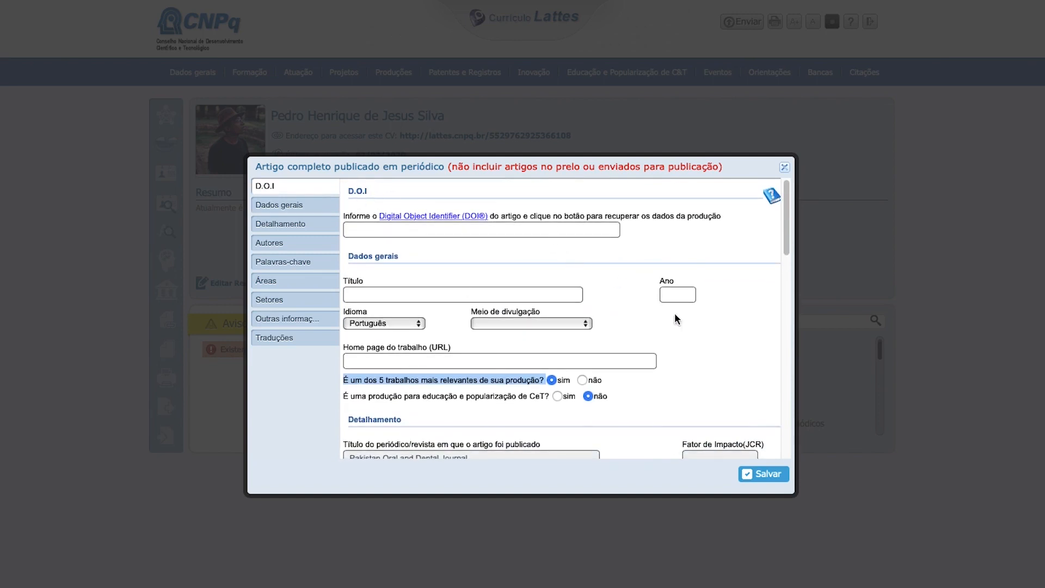
click(784, 167)
click(784, 168)
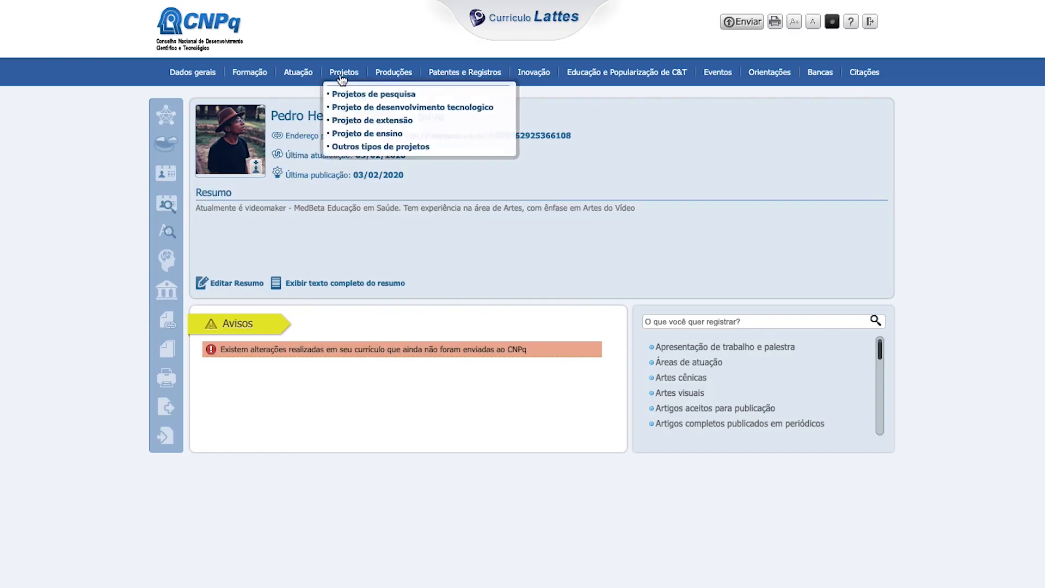
Step: Start a new record under Artigos aceitos para publicação and look through the sections of its form
mouse_move(390, 73)
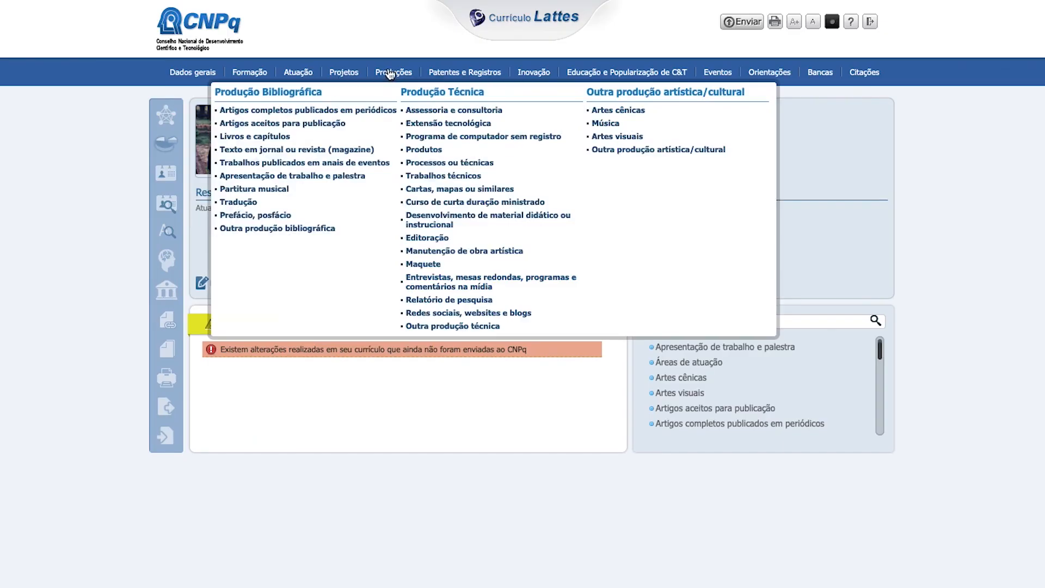
click(292, 126)
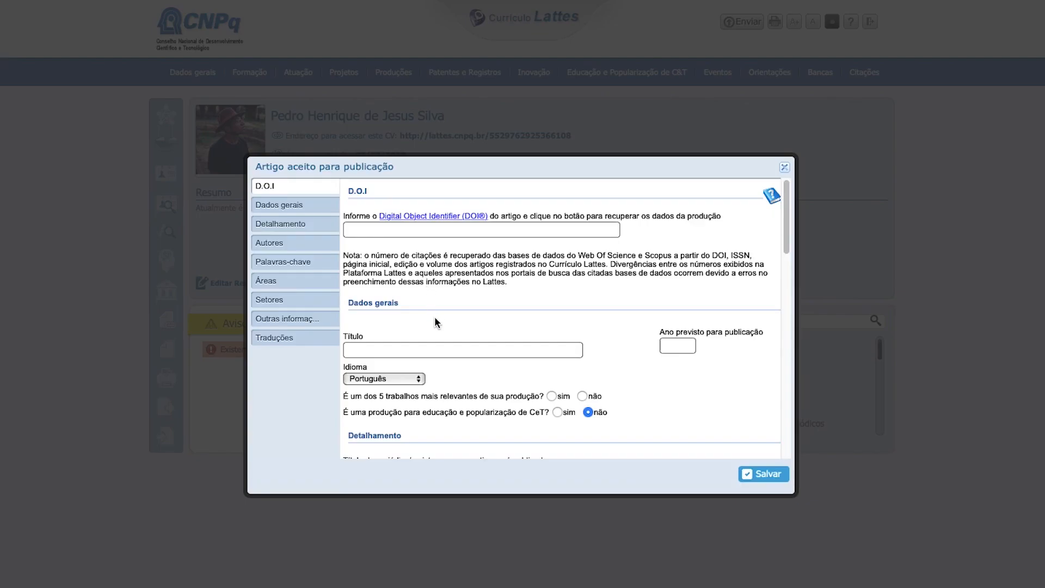
scroll(435, 321, down, 10)
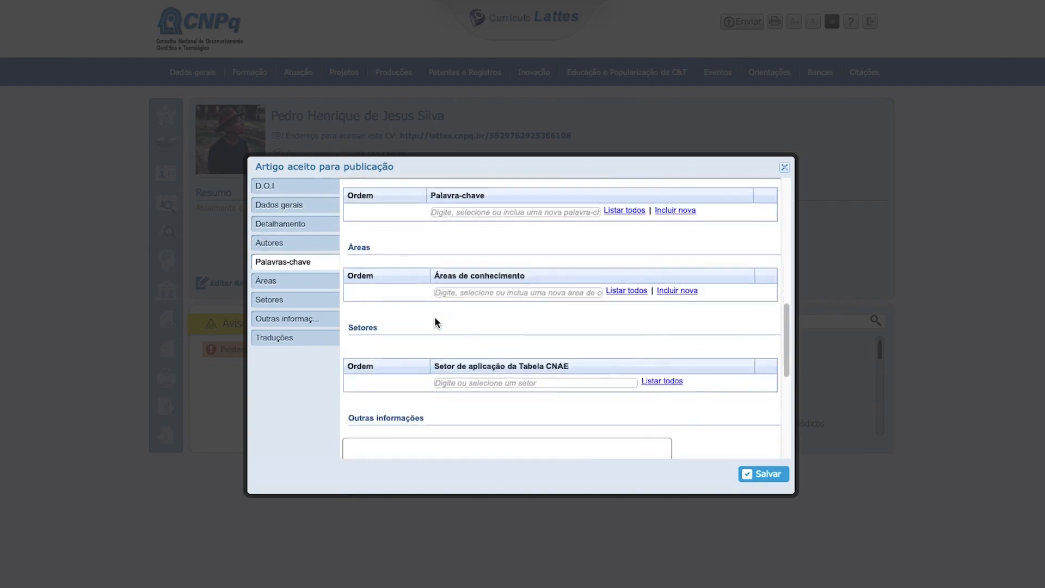
scroll(435, 322, down, 5)
scroll(435, 322, up, 15)
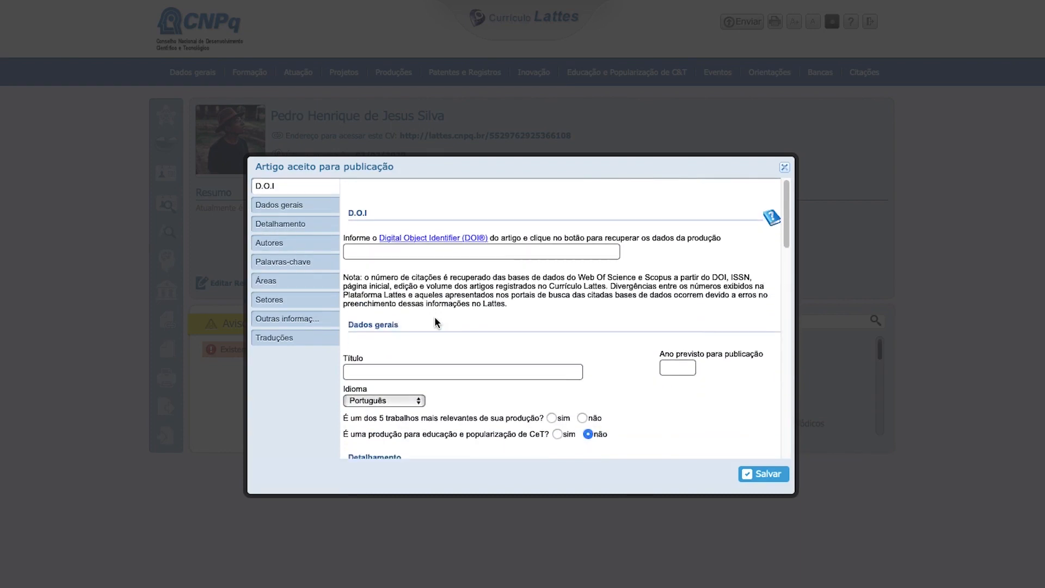
scroll(435, 322, down, 1)
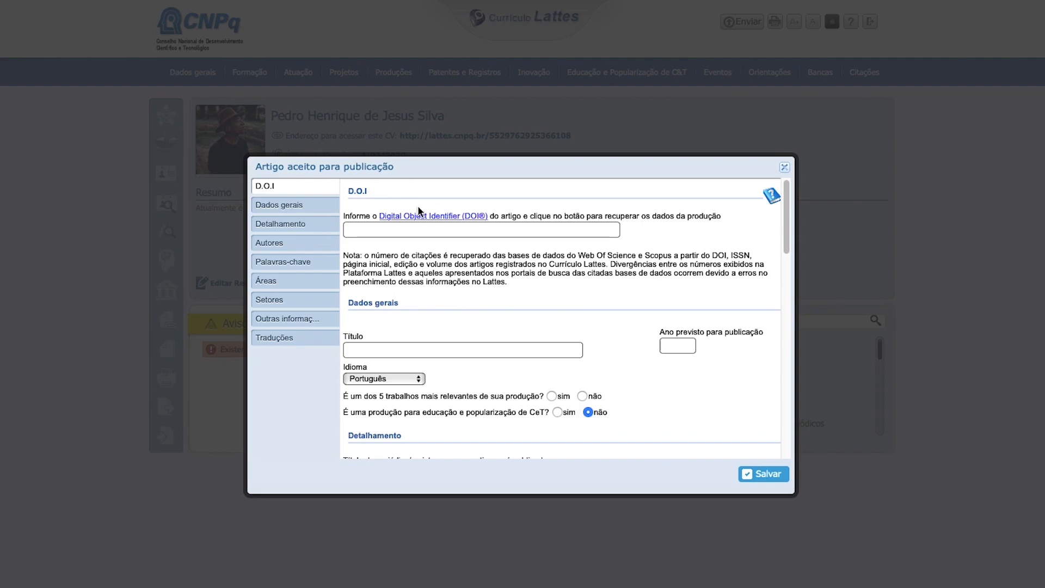
Step: Try to save the blank accepted-article record, examine its required fields, and close the form and its record list
click(763, 474)
click(586, 390)
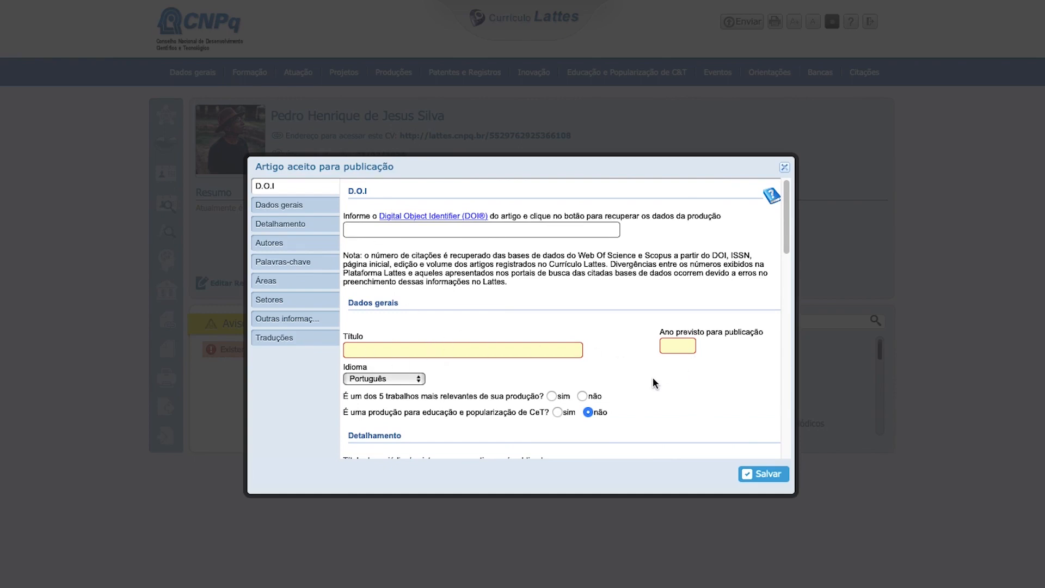
scroll(648, 393, down, 3)
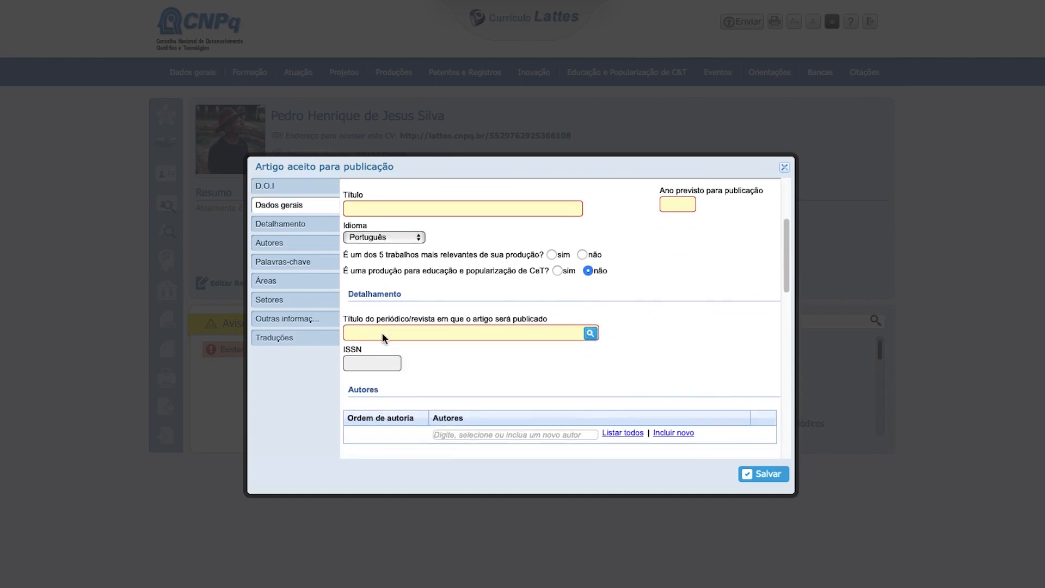
scroll(475, 341, down, 10)
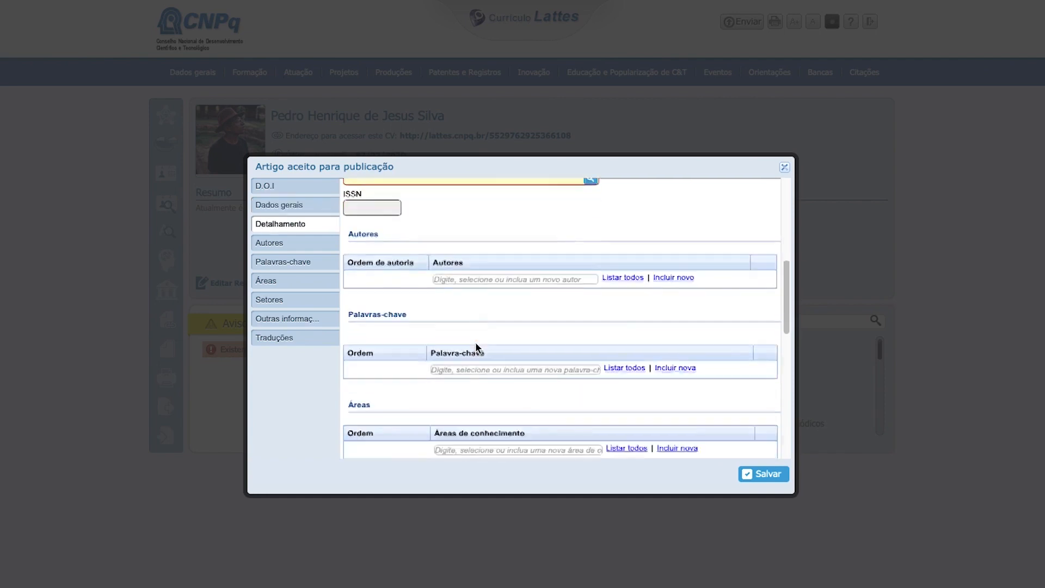
click(785, 168)
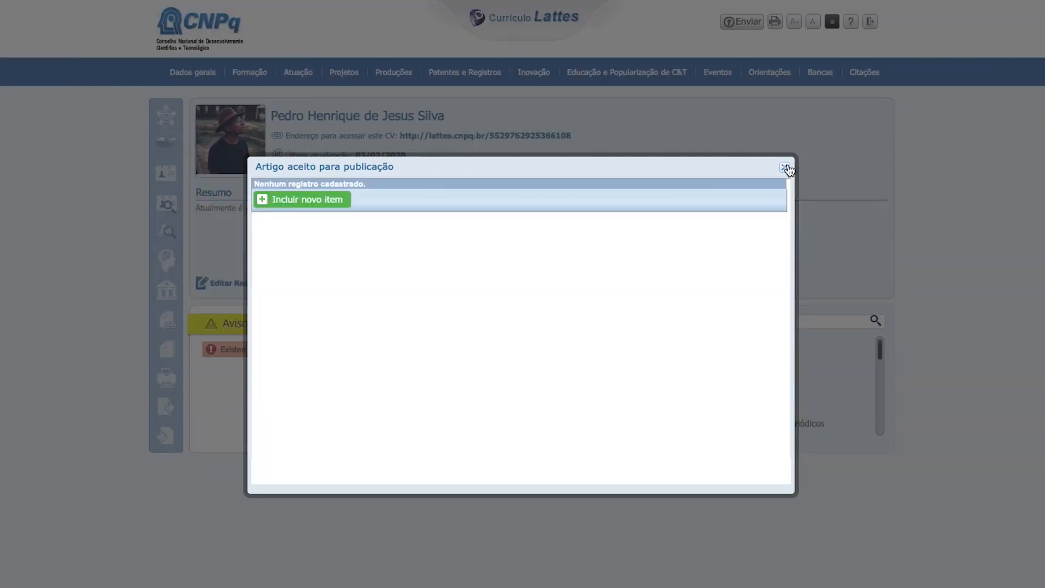
click(786, 168)
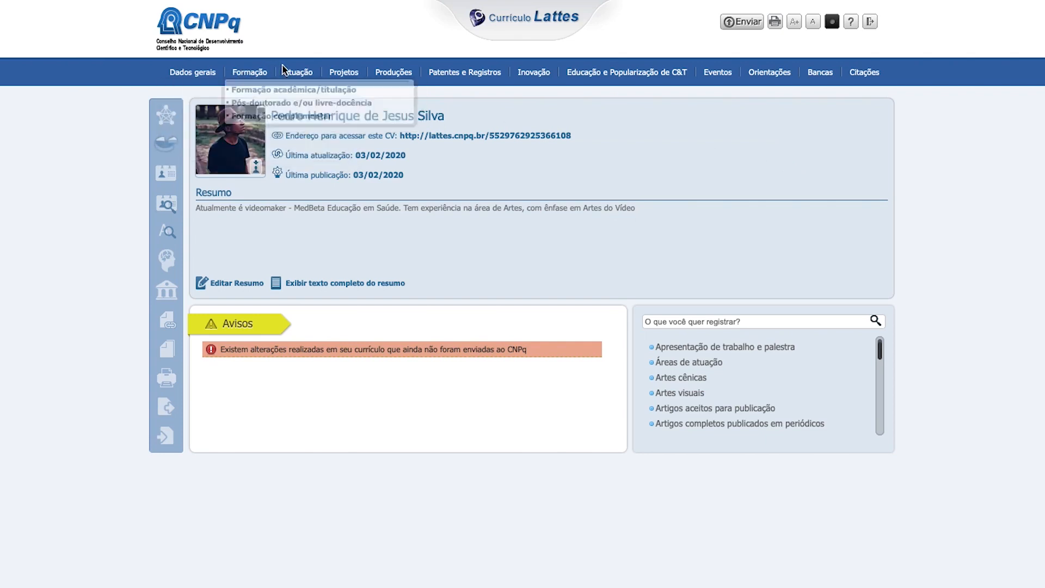
Step: Start a new item under Livros e capítulos and examine the Tipo de Produção options and the DOI or ISBN field
mouse_move(396, 72)
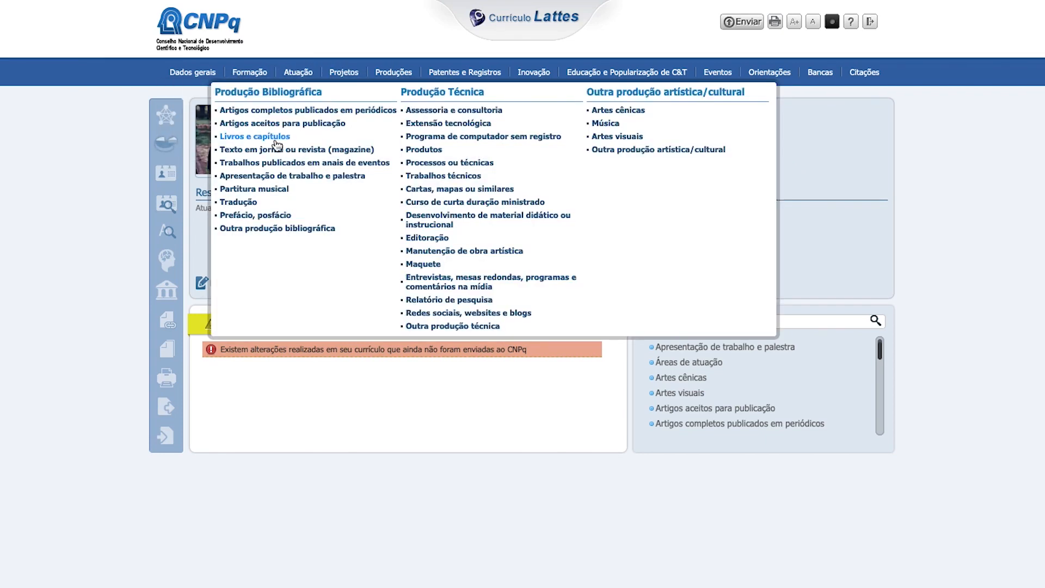
click(276, 141)
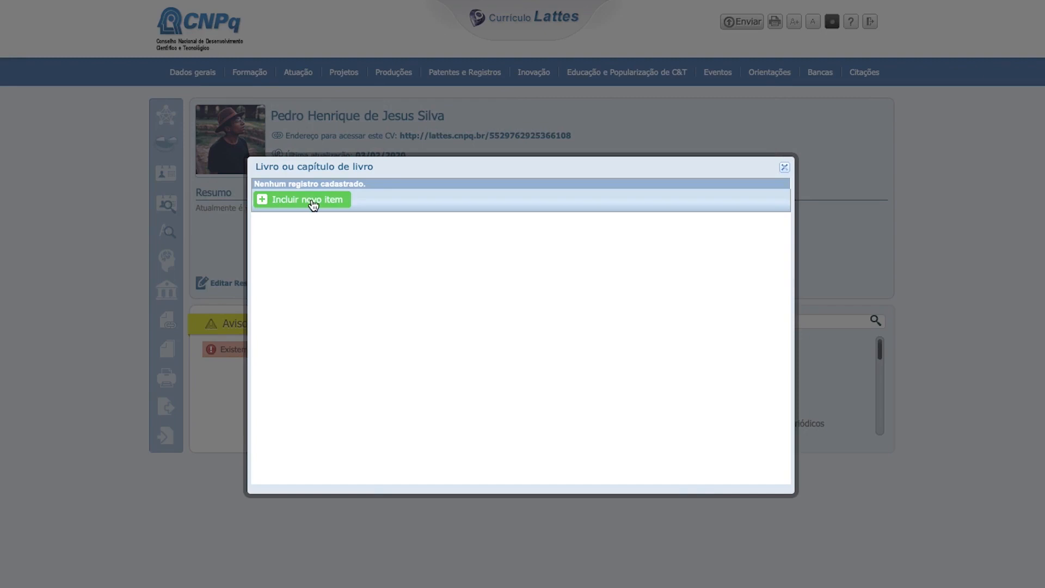
click(314, 205)
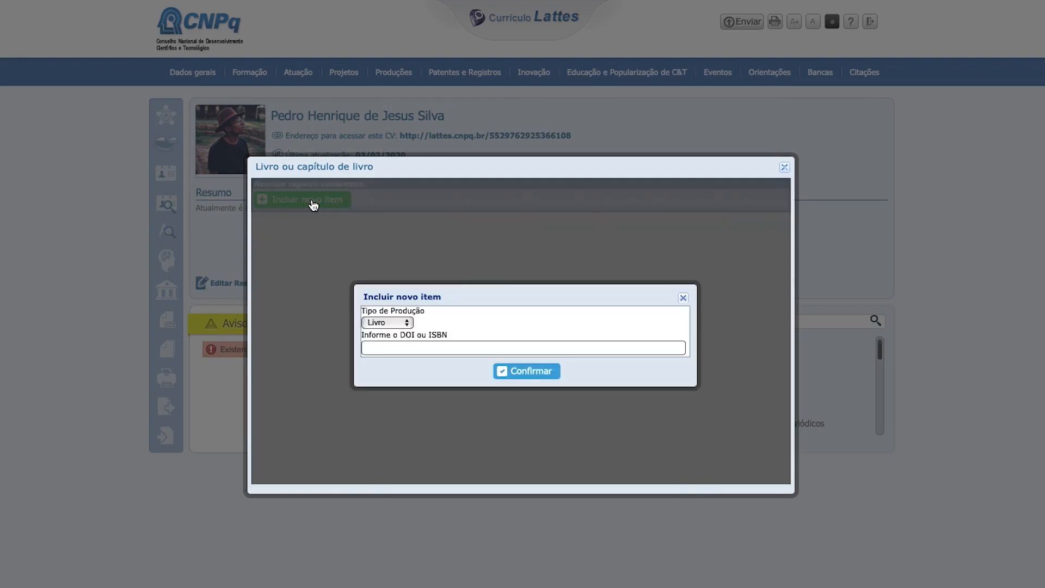
click(403, 324)
click(403, 325)
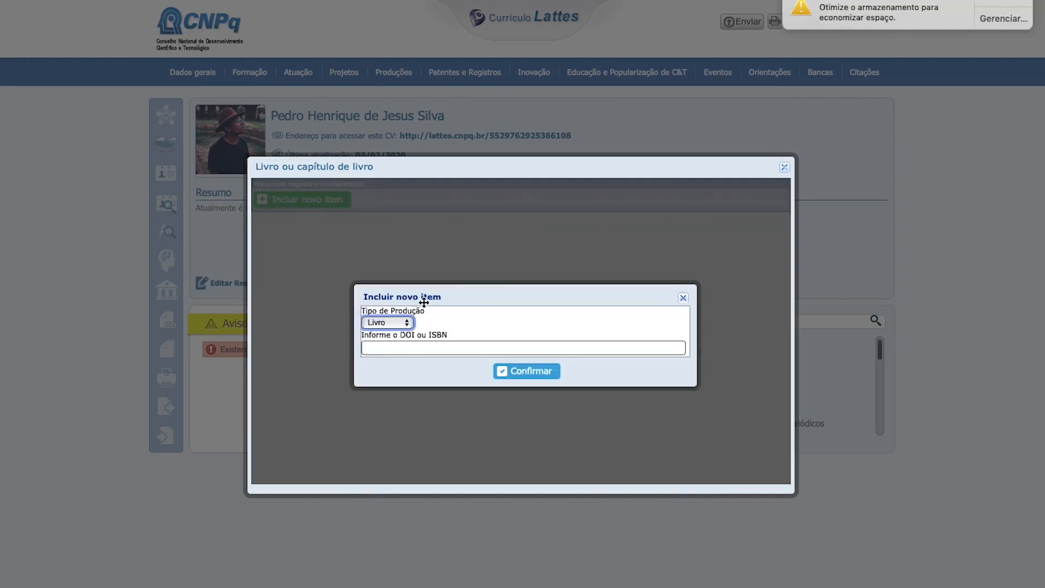
click(419, 347)
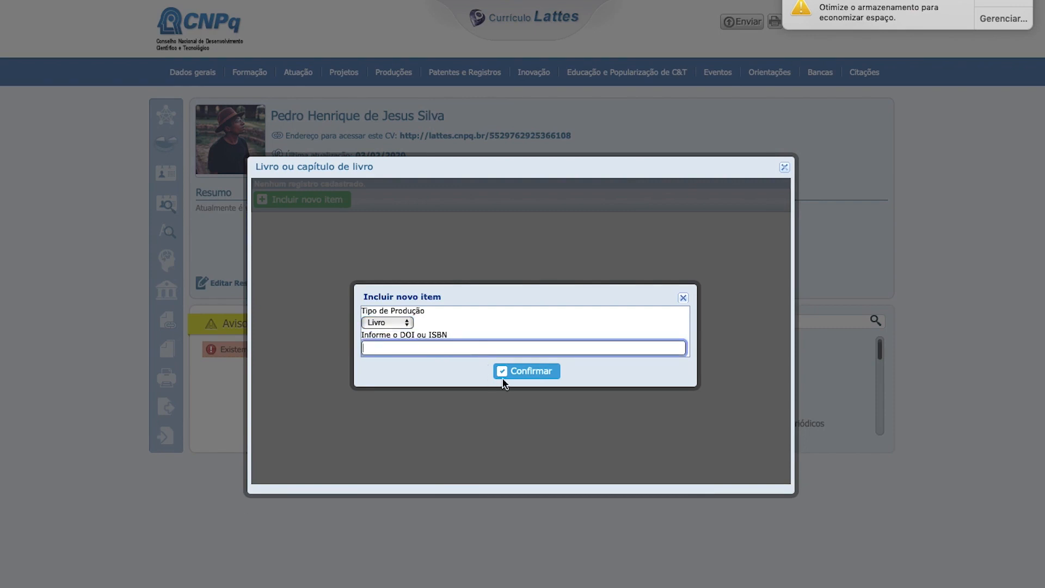
click(413, 364)
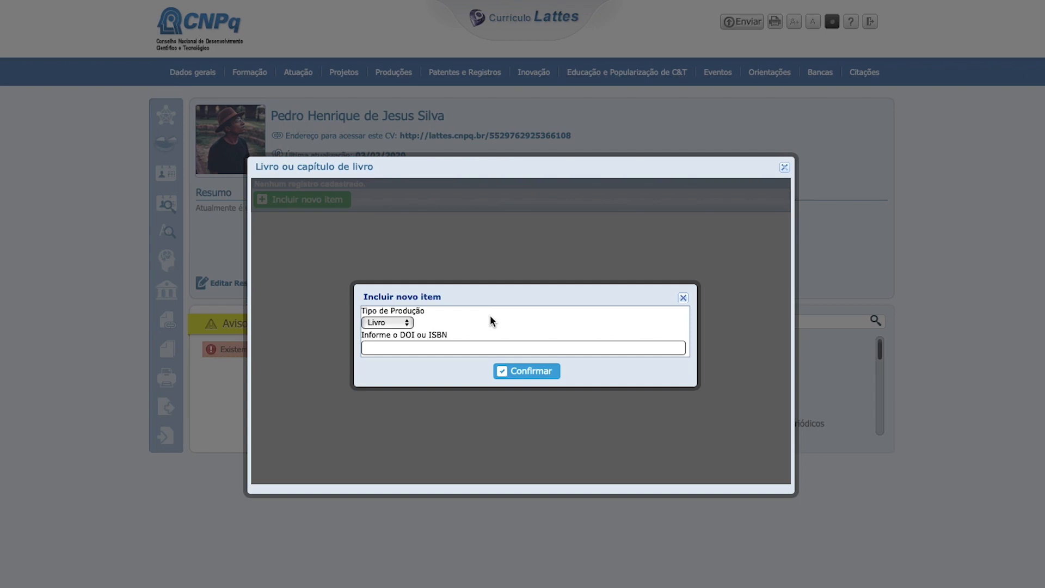
Step: Review the production types for a book or chapter again, then close the new-item dialog and its record list without adding anything
click(397, 321)
click(391, 334)
click(684, 298)
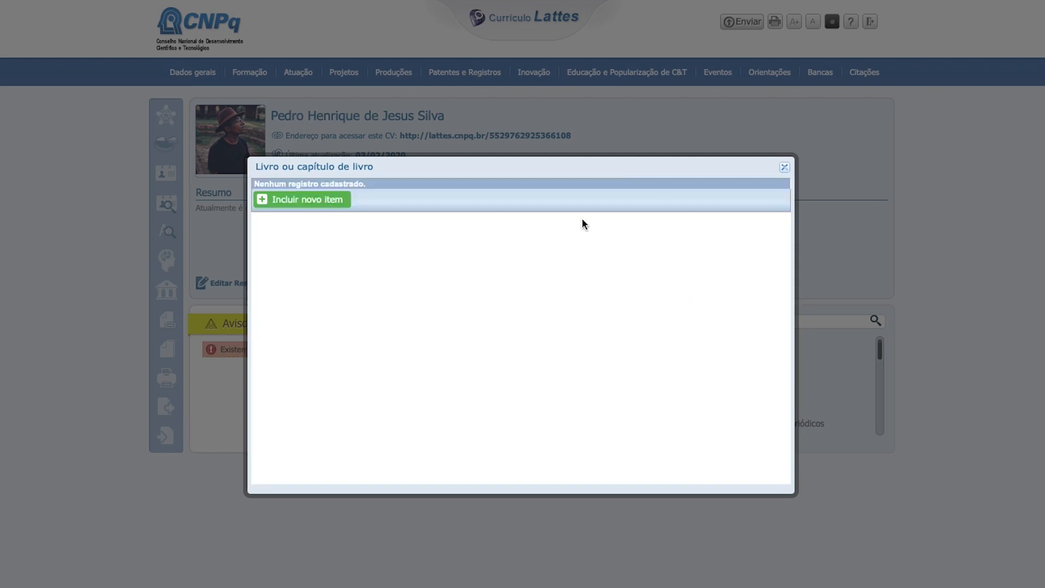
click(310, 202)
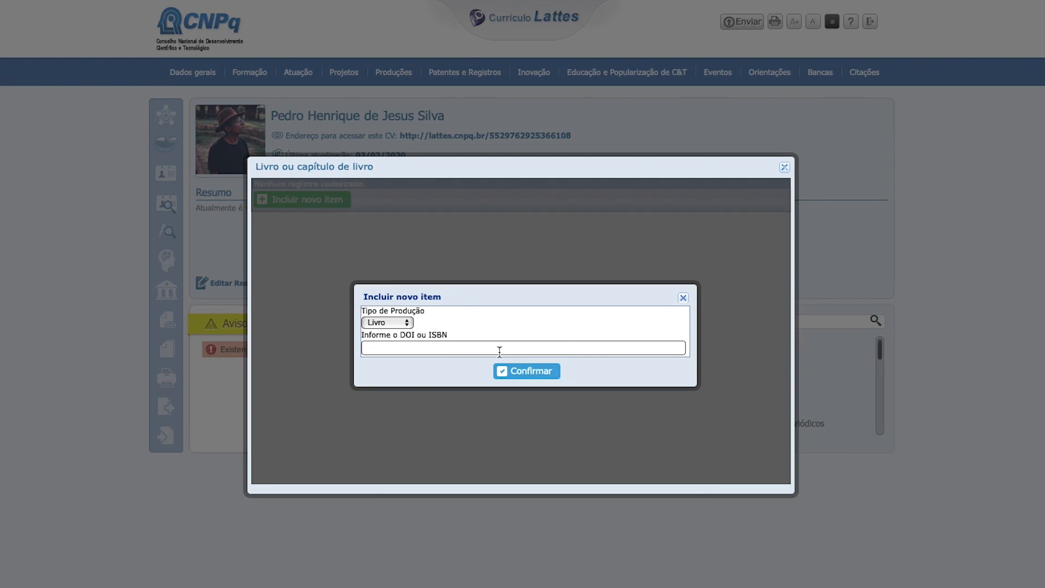
click(784, 168)
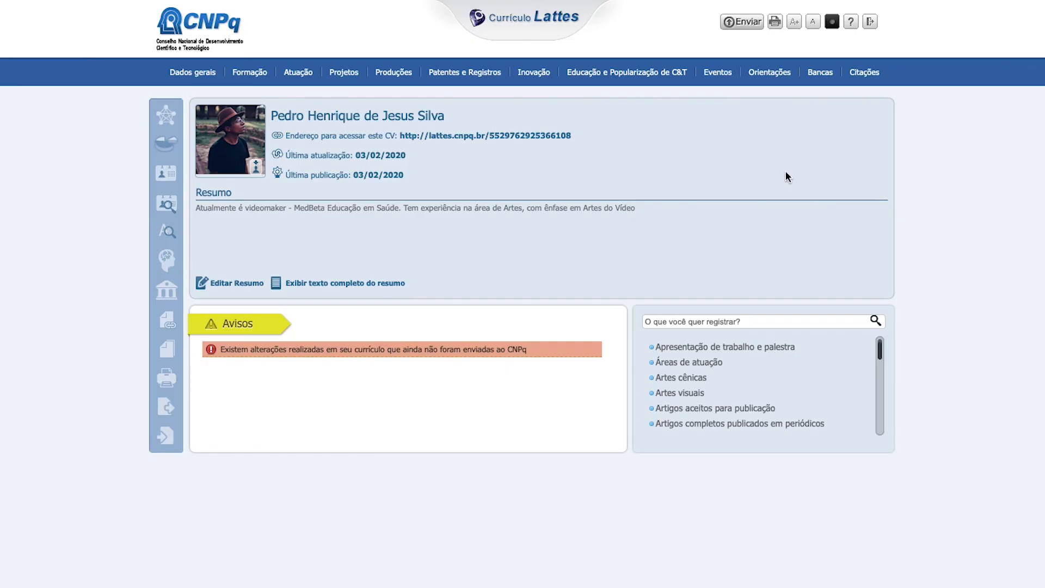
Step: Open a new record under Texto em jornal ou revista (magazine) and examine its form's sections from Dados gerais to Traduções
mouse_move(404, 78)
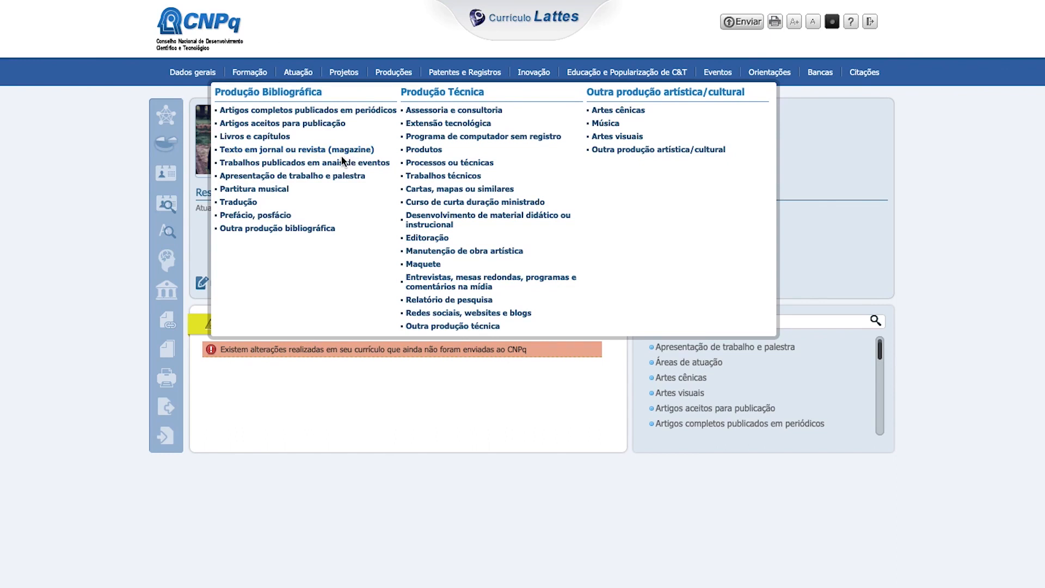
click(309, 155)
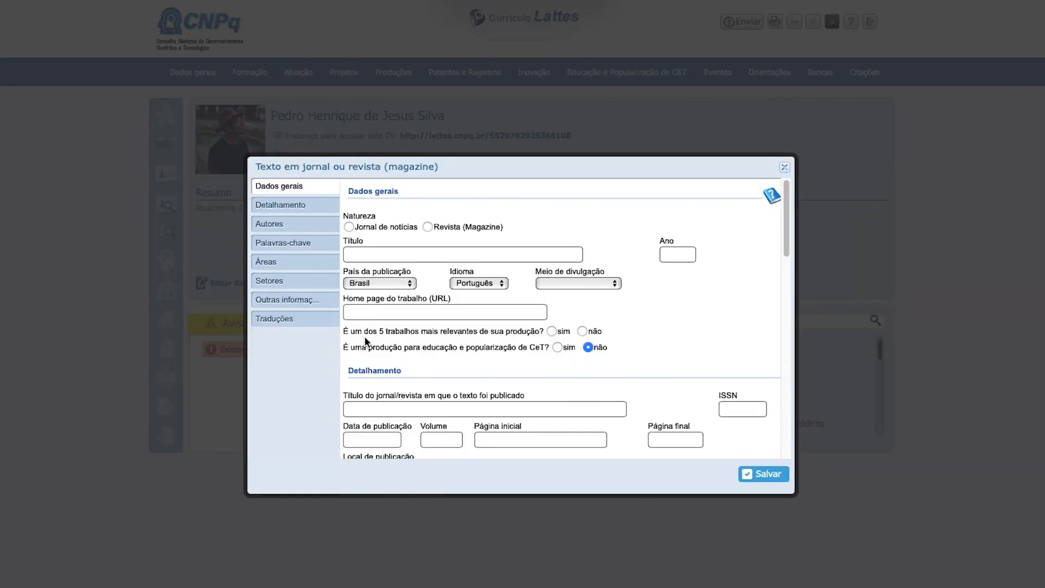
scroll(365, 336, down, 5)
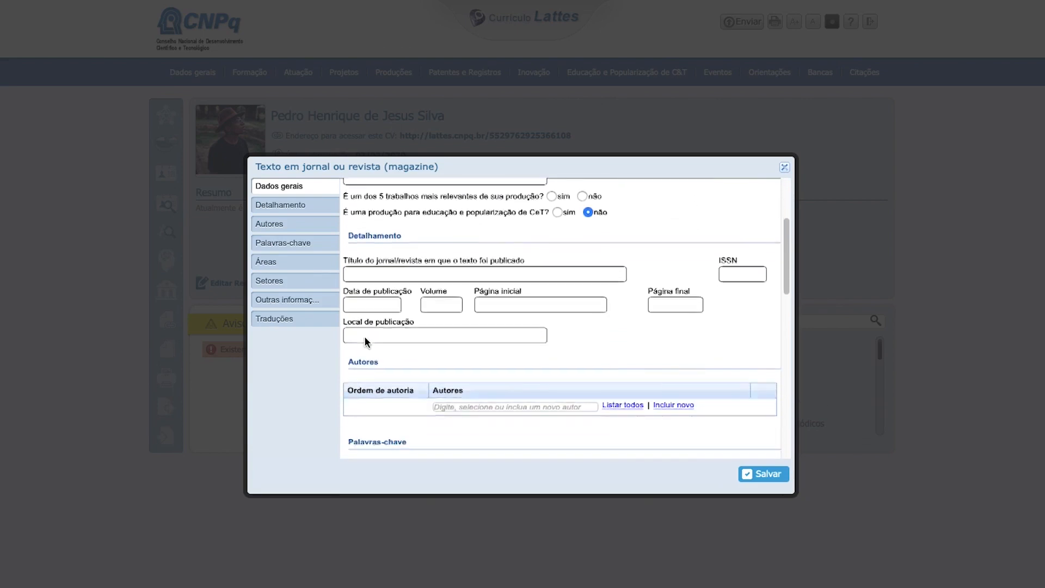
scroll(364, 338, down, 10)
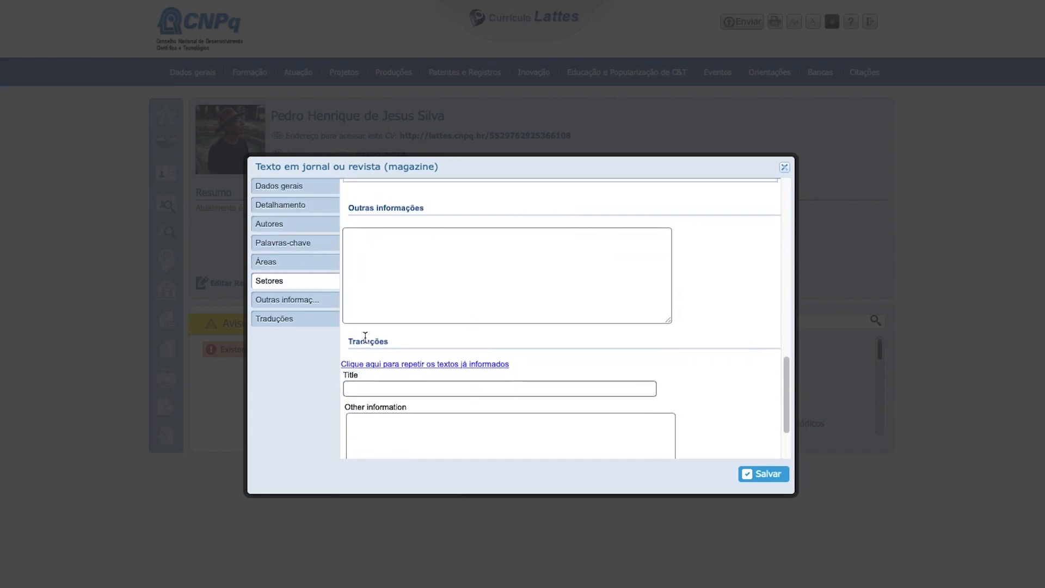
scroll(365, 337, down, 3)
scroll(365, 337, up, 4)
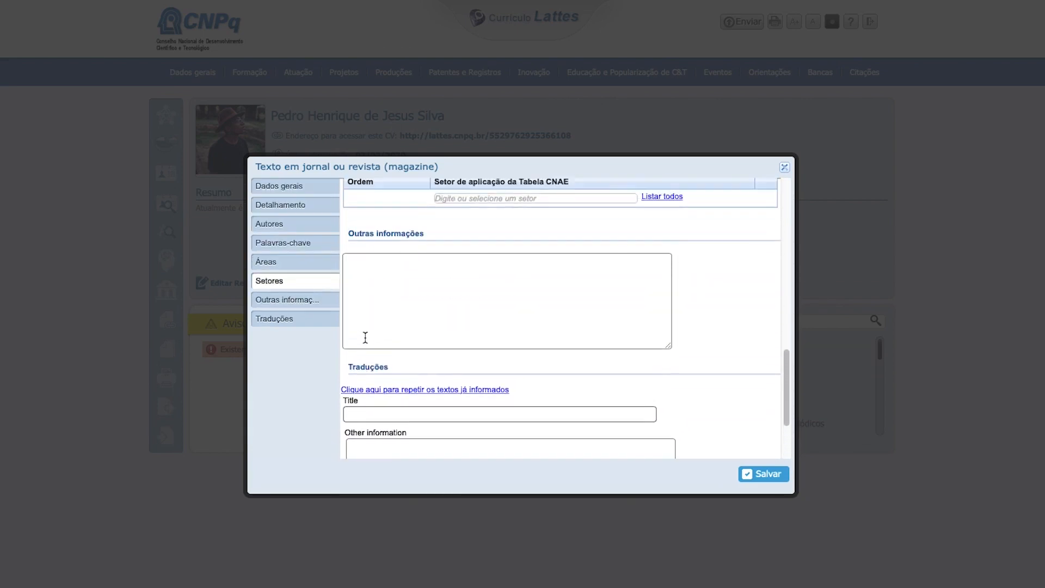
scroll(365, 337, up, 10)
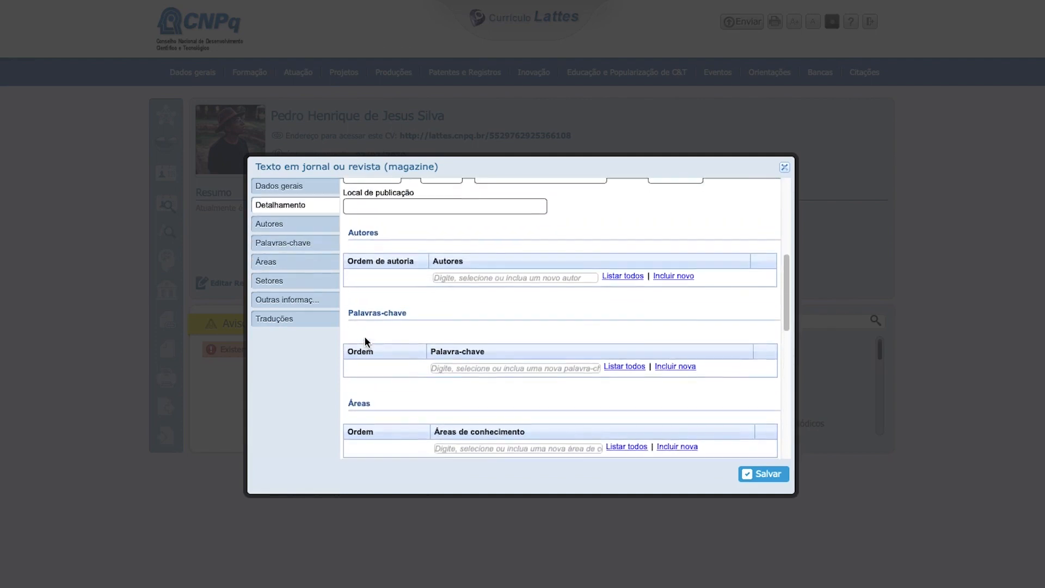
scroll(364, 338, up, 5)
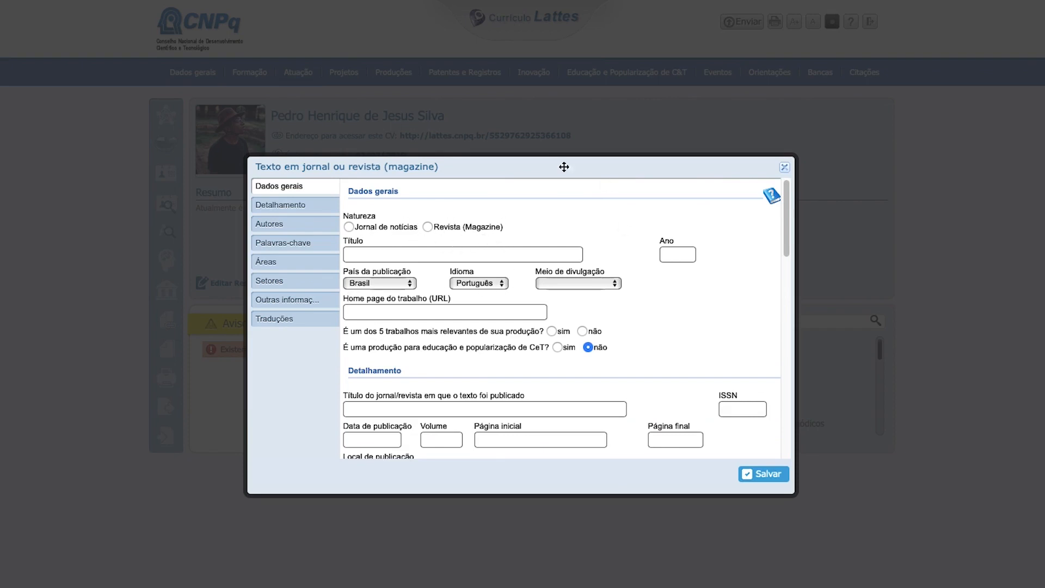
scroll(485, 314, down, 5)
scroll(486, 314, up, 6)
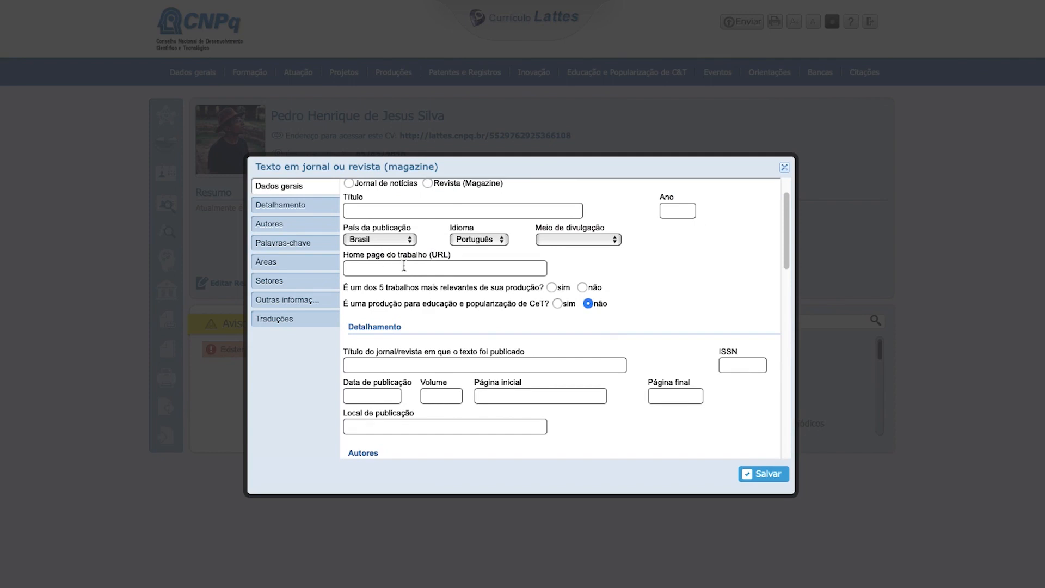
scroll(418, 289, down, 15)
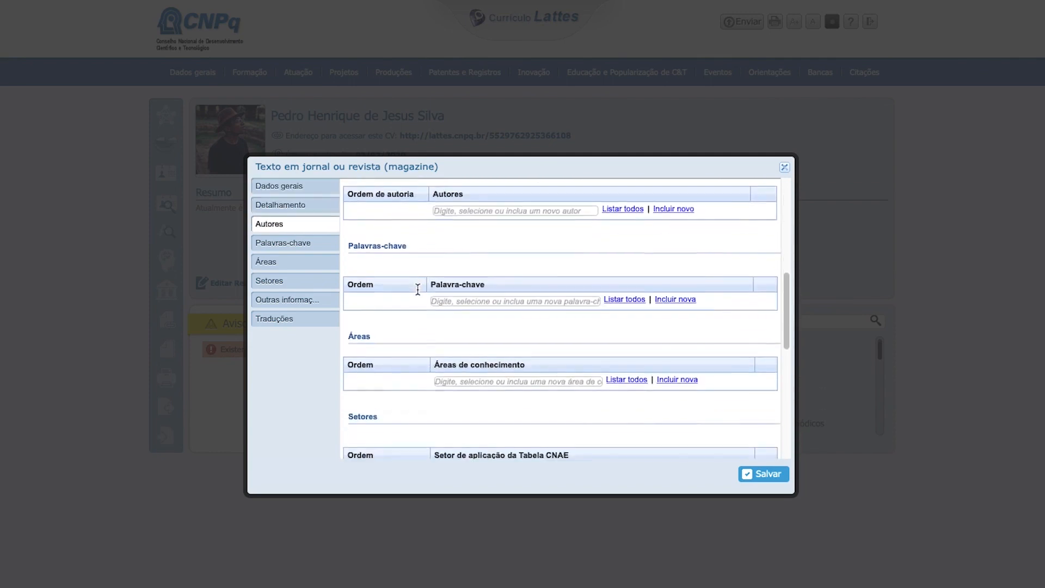
scroll(418, 289, down, 5)
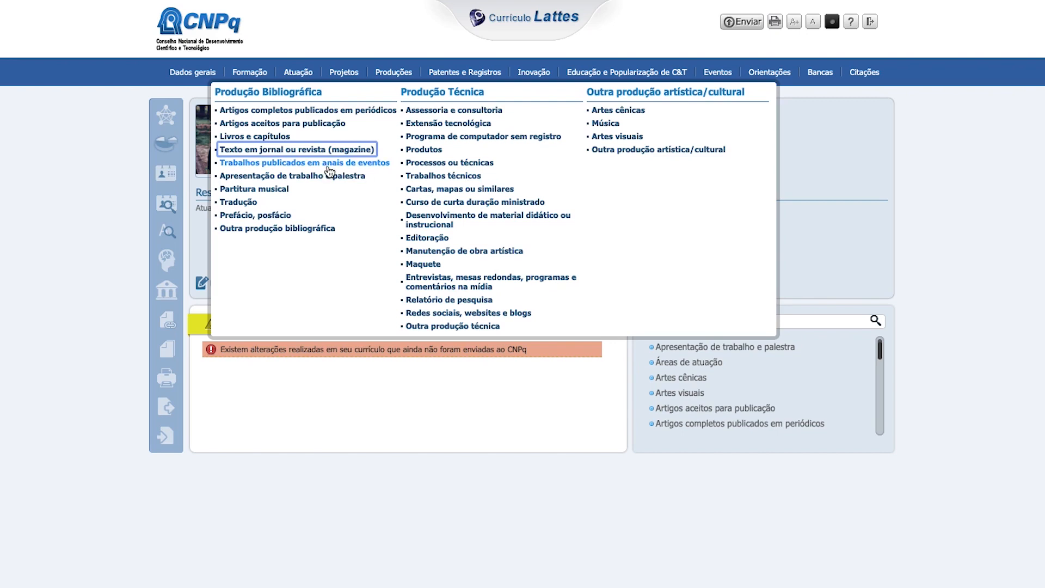
Step: Open a new record under Trabalhos publicados em anais de eventos and examine its form's sections from D.O.I to Traduções
click(321, 167)
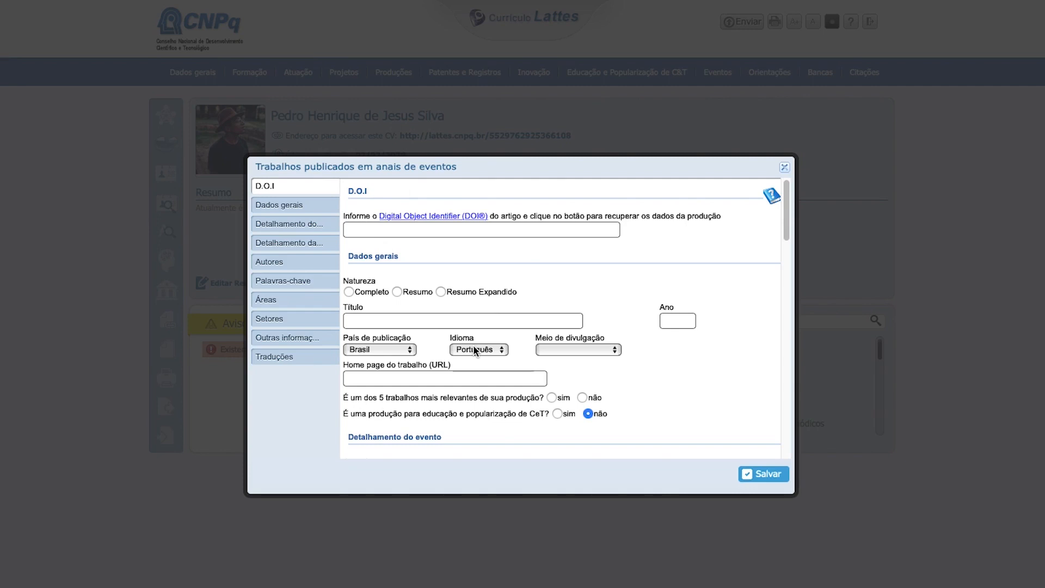
scroll(474, 347, down, 1)
scroll(476, 349, down, 2)
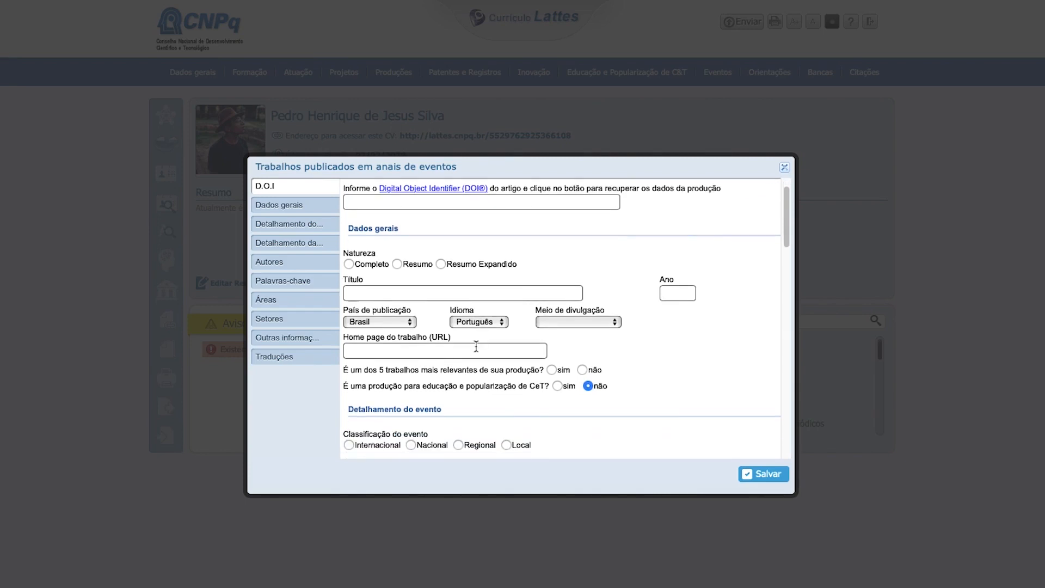
scroll(465, 322, down, 5)
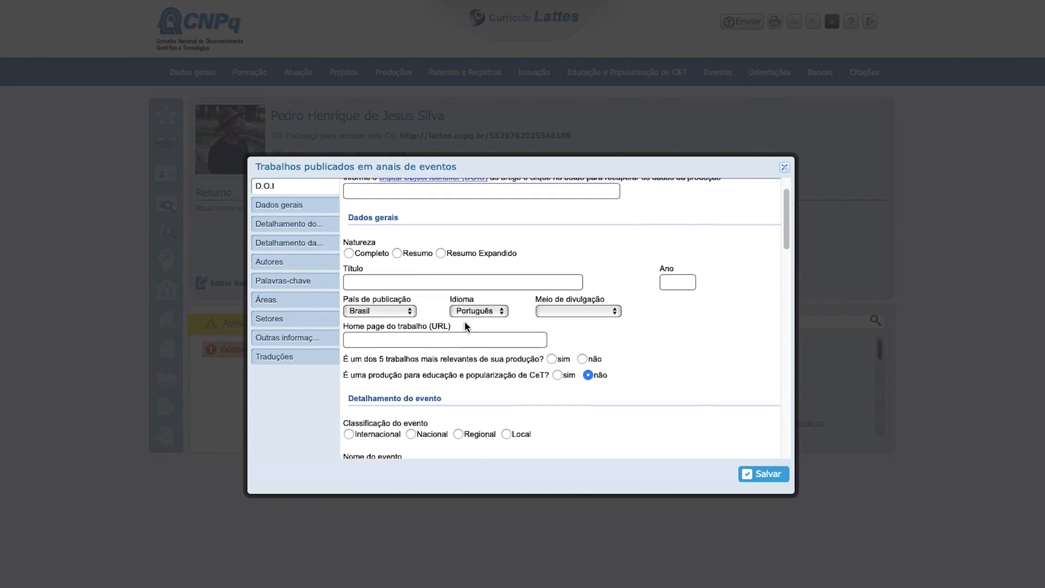
scroll(465, 324, down, 10)
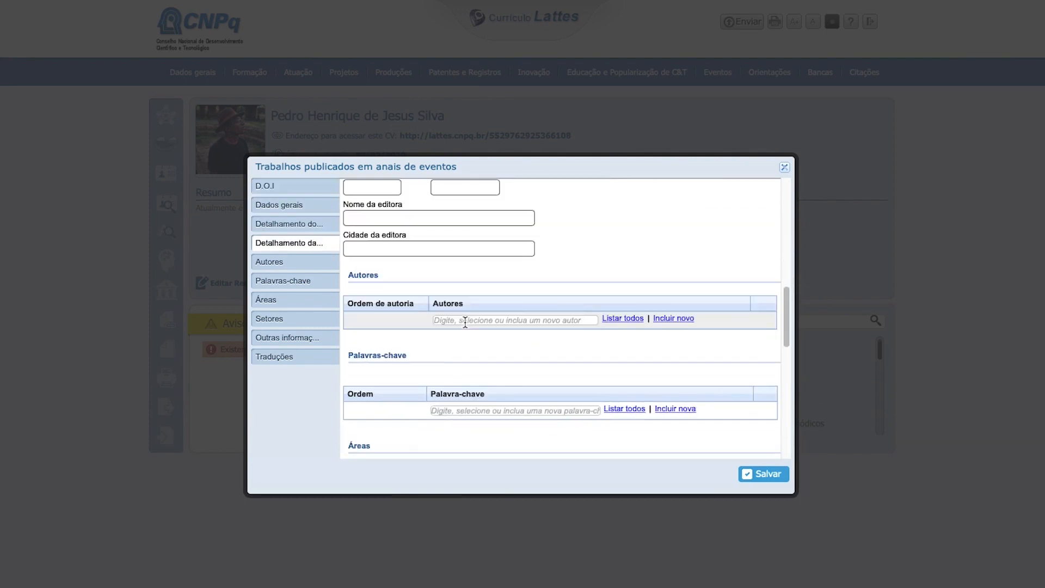
scroll(465, 322, down, 8)
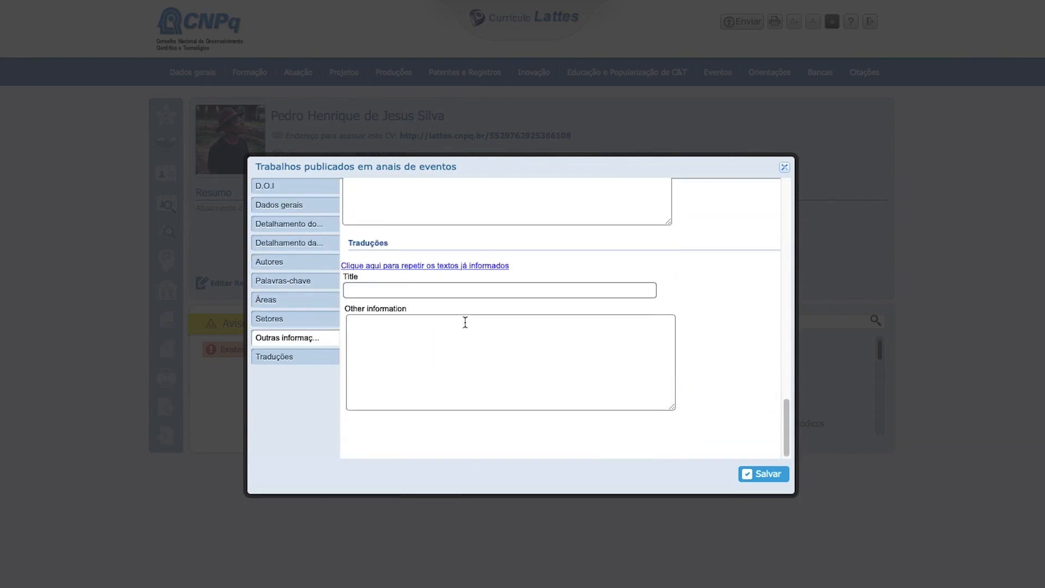
scroll(465, 323, up, 20)
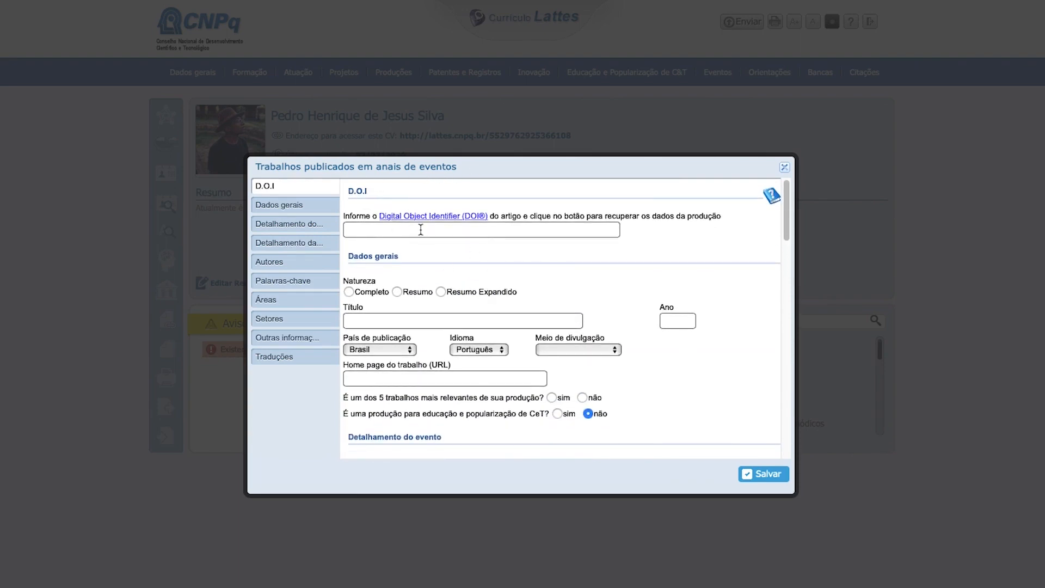
Step: Go through the blank event-proceedings form to its end, try to save it, and close the form
scroll(421, 229, down, 10)
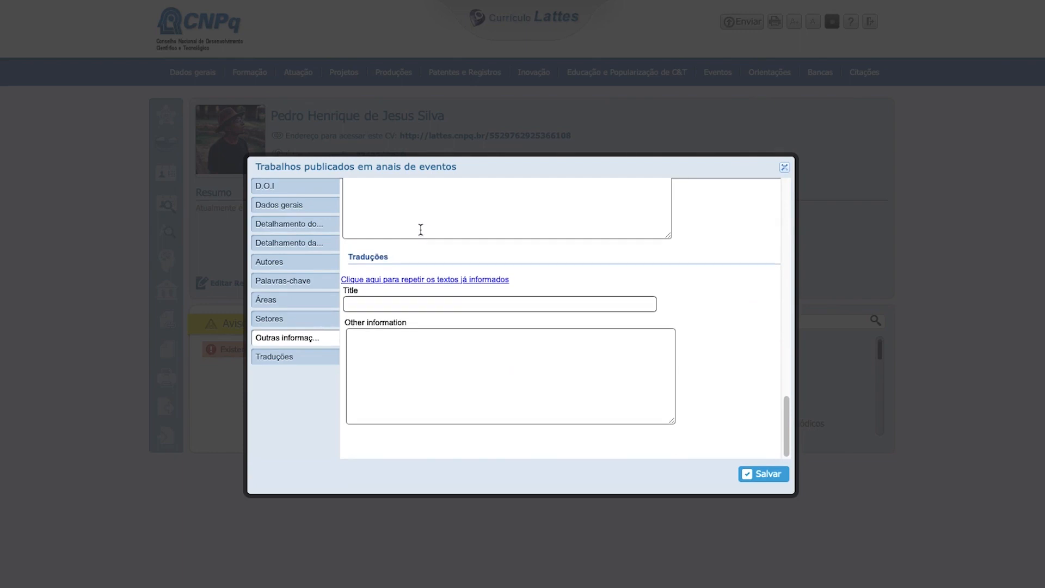
click(763, 473)
click(784, 167)
Step: Look through the sections of a new Apresentação de trabalho e palestra record and try to save it blank
mouse_move(396, 79)
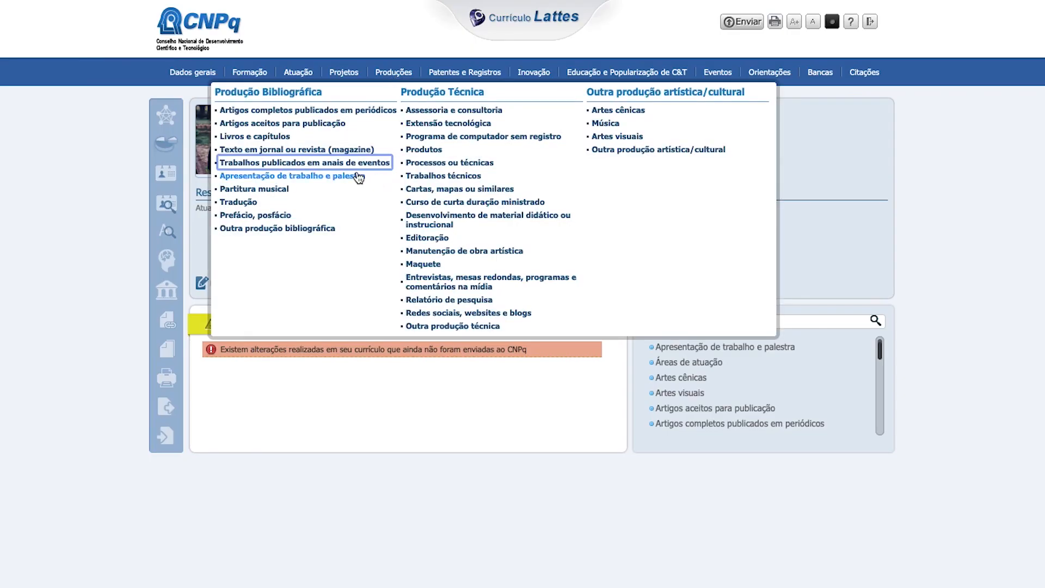
click(296, 177)
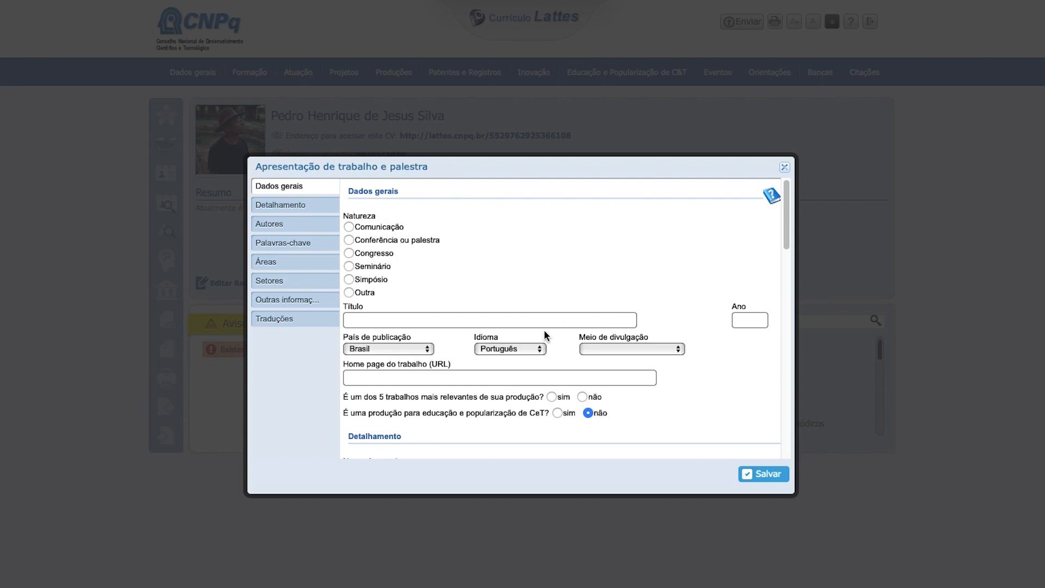
scroll(544, 329, down, 5)
scroll(544, 330, down, 7)
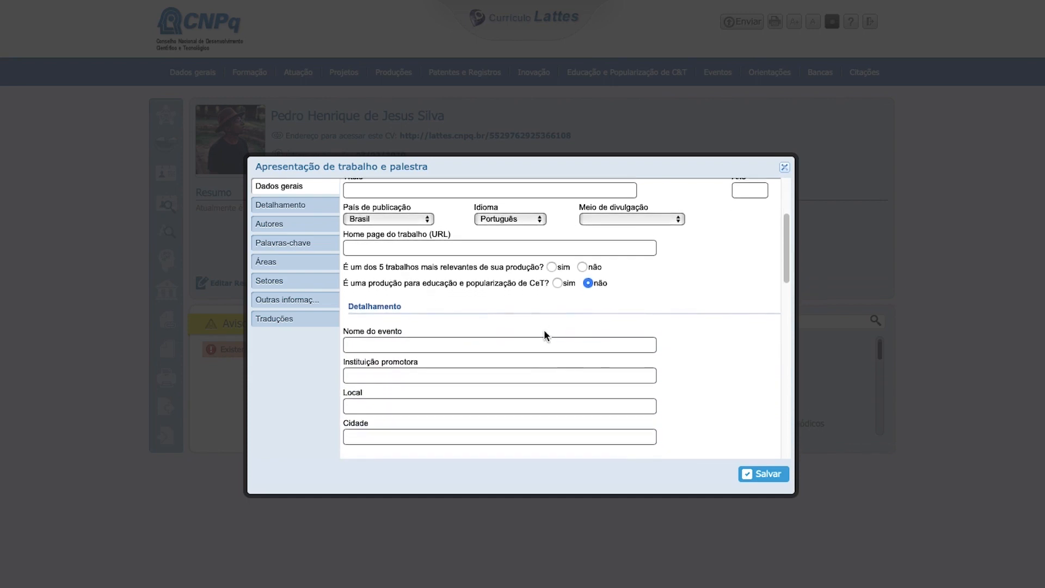
scroll(544, 329, down, 5)
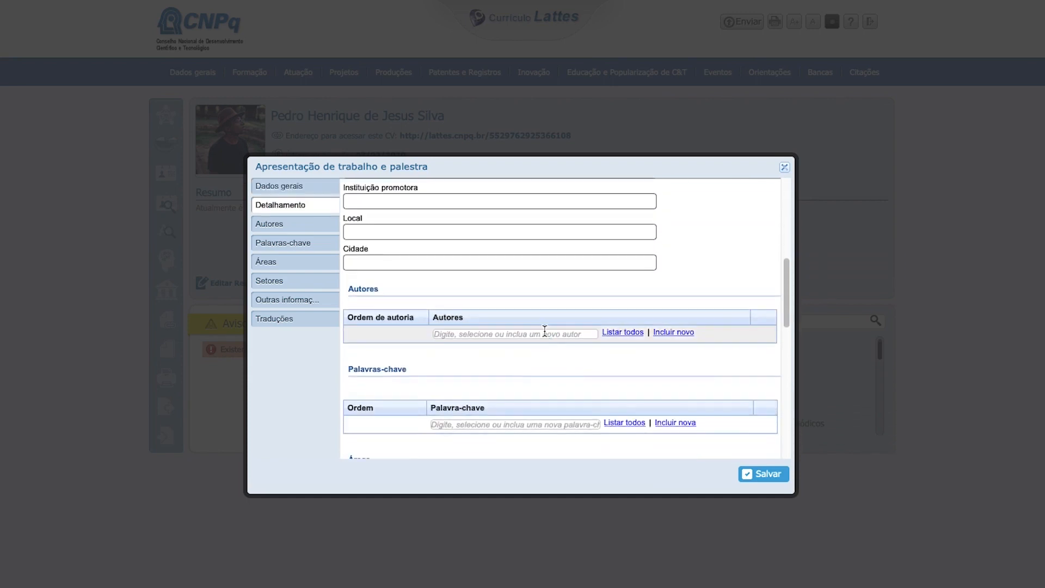
scroll(545, 331, down, 12)
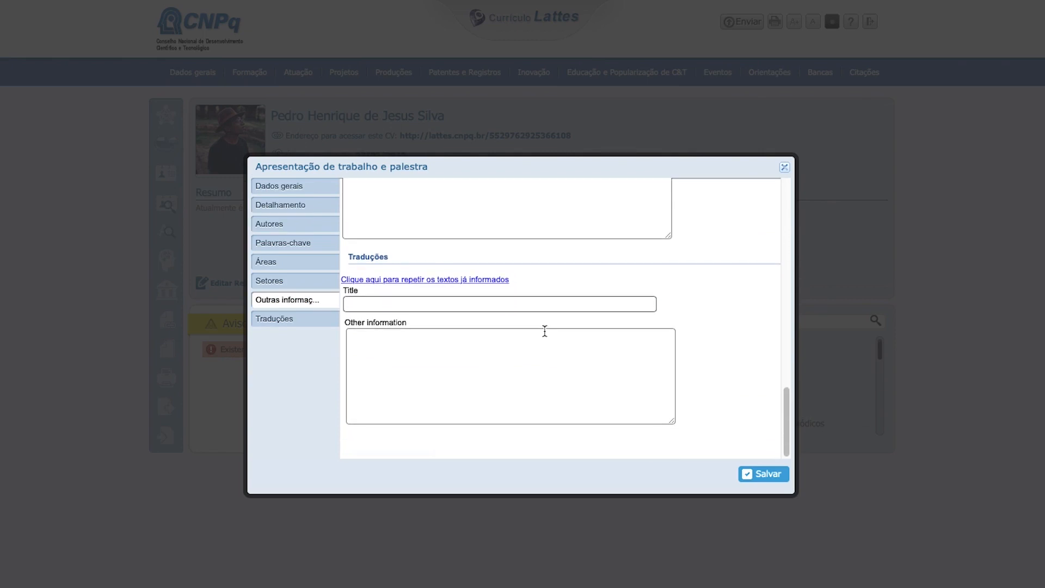
click(764, 474)
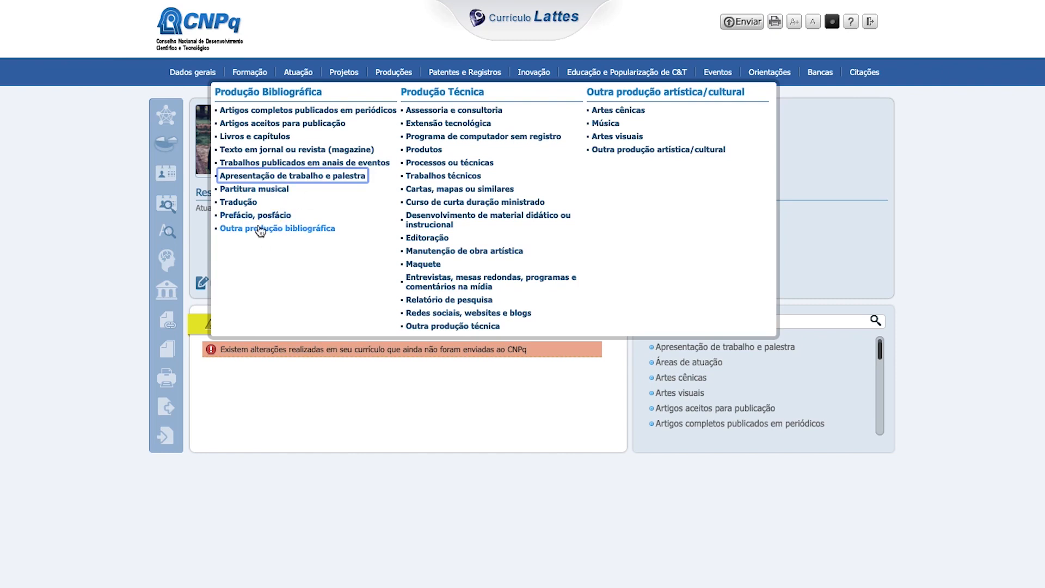
Step: Open a new record under Outra produção bibliográfica and look through its form's sections from Dados gerais to Traduções
click(293, 232)
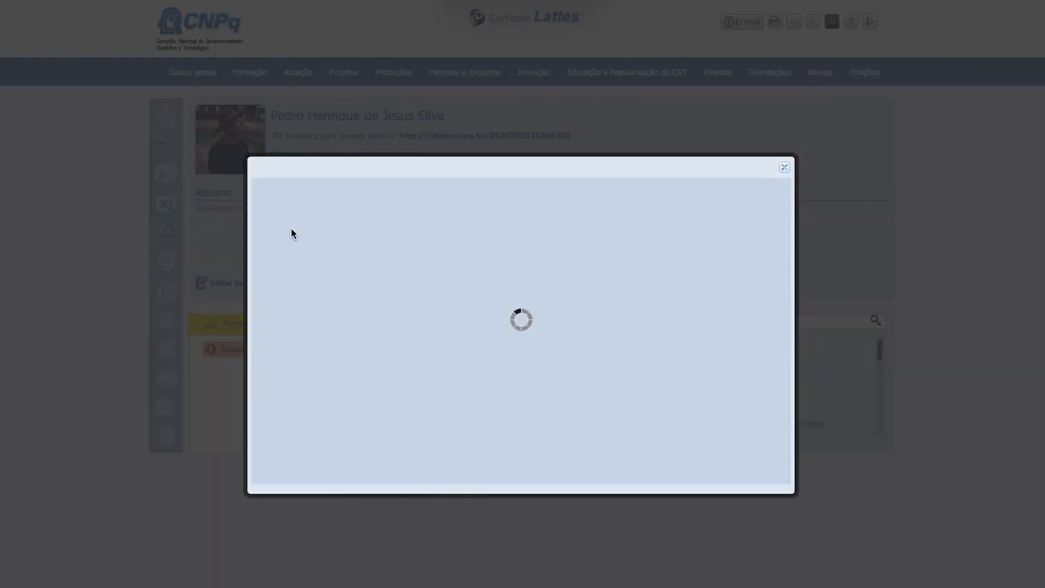
scroll(465, 332, down, 5)
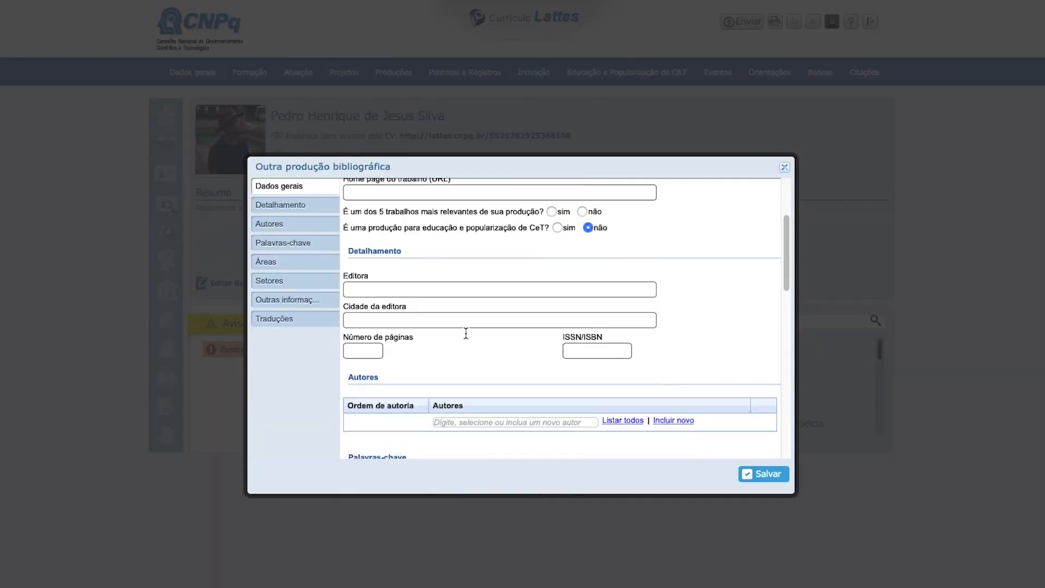
scroll(467, 337, down, 10)
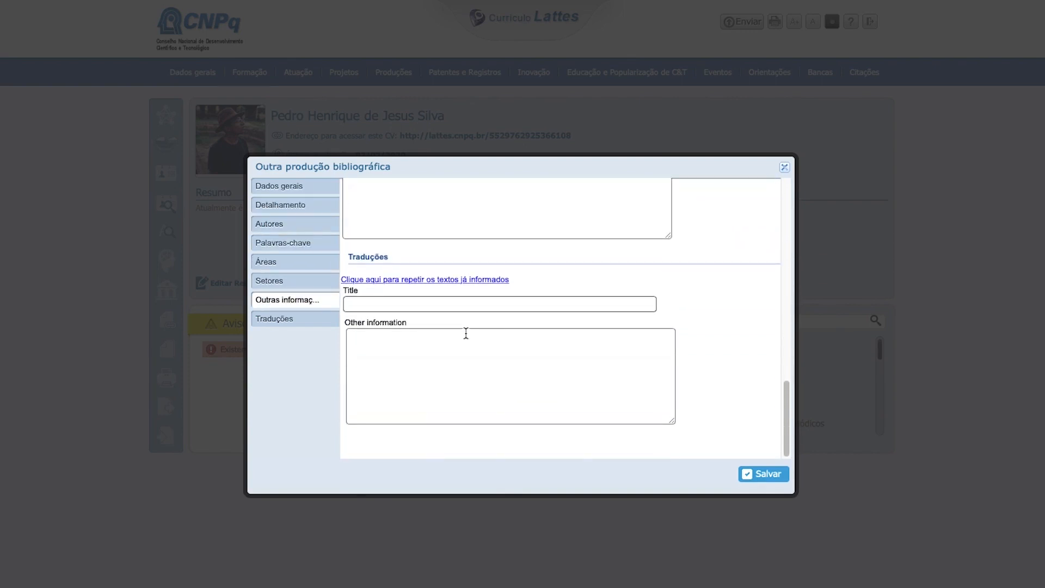
Step: Go back to the start of the blank Outra produção bibliográfica form and close it without saving
scroll(466, 333, up, 15)
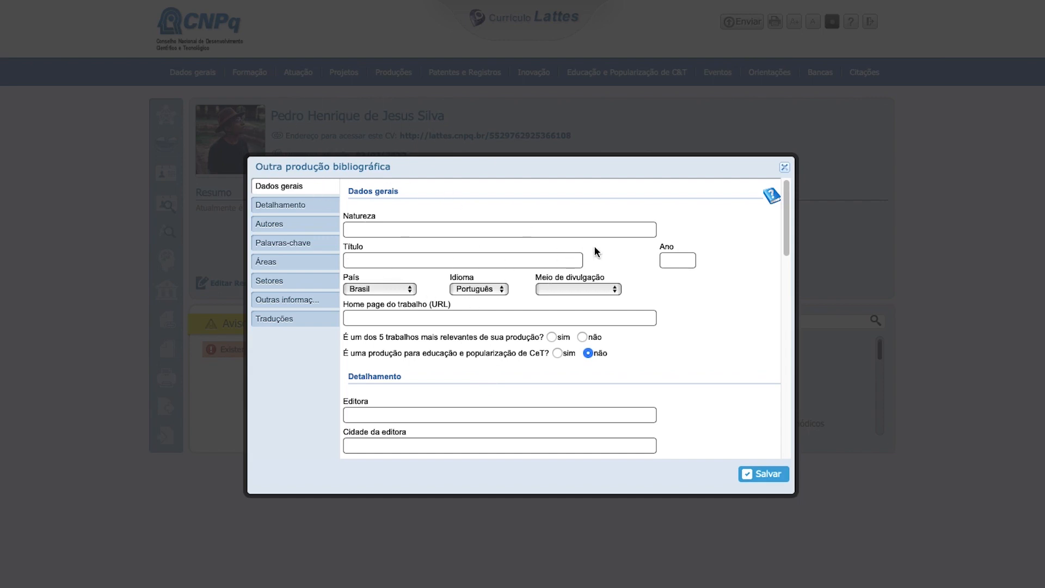
click(785, 167)
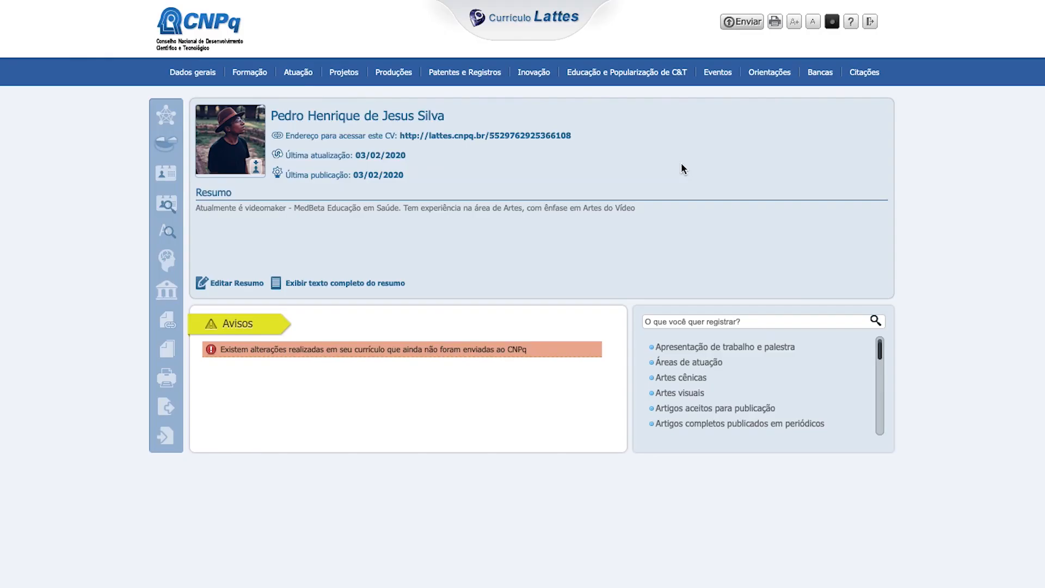
Step: Open a new technical production record under Extensão tecnológica, look through its form from Dados gerais to Traduções, and close it unsaved
mouse_move(334, 74)
mouse_move(392, 73)
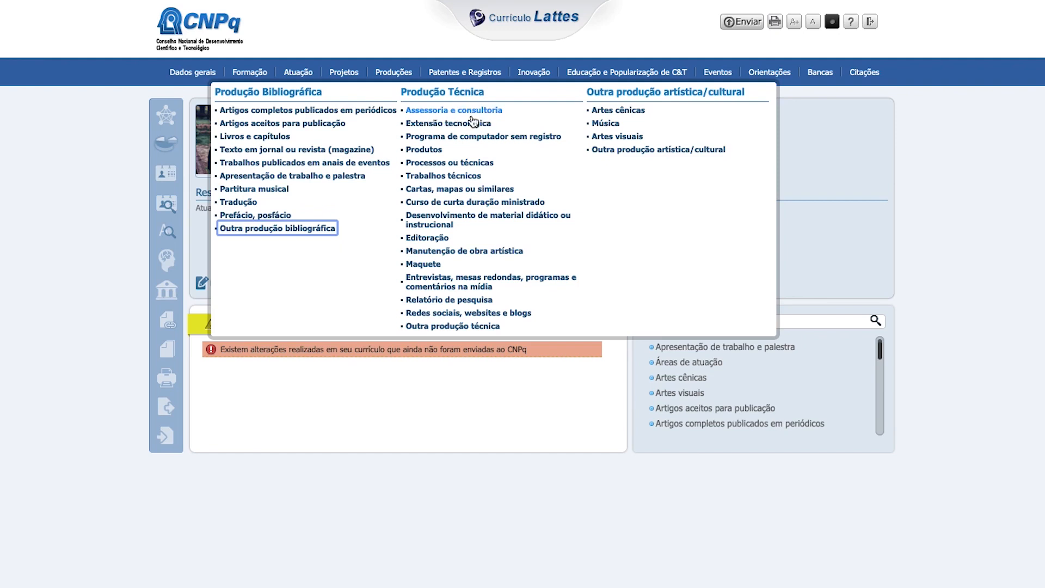
click(442, 126)
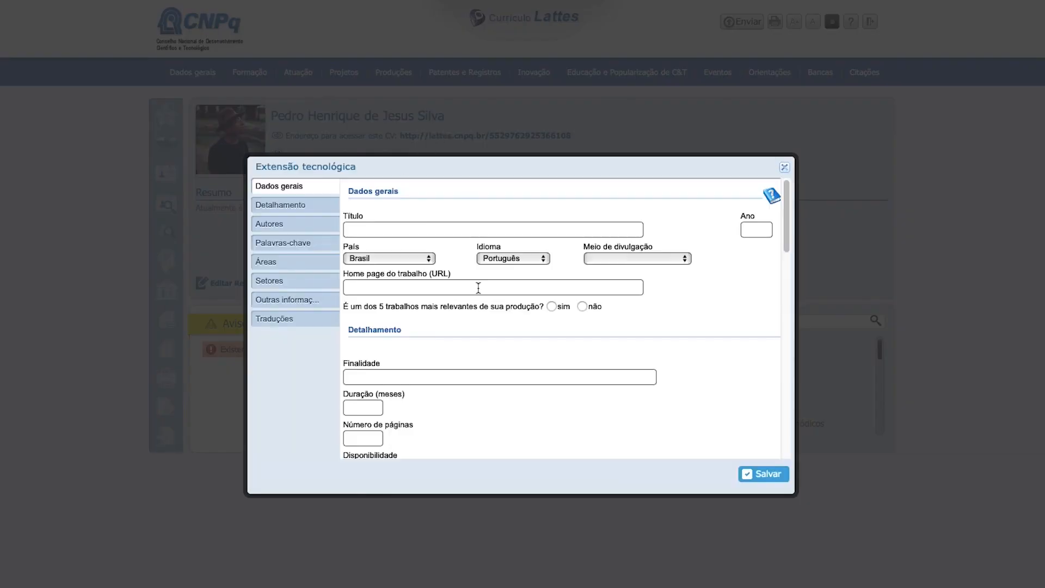
scroll(419, 385, down, 6)
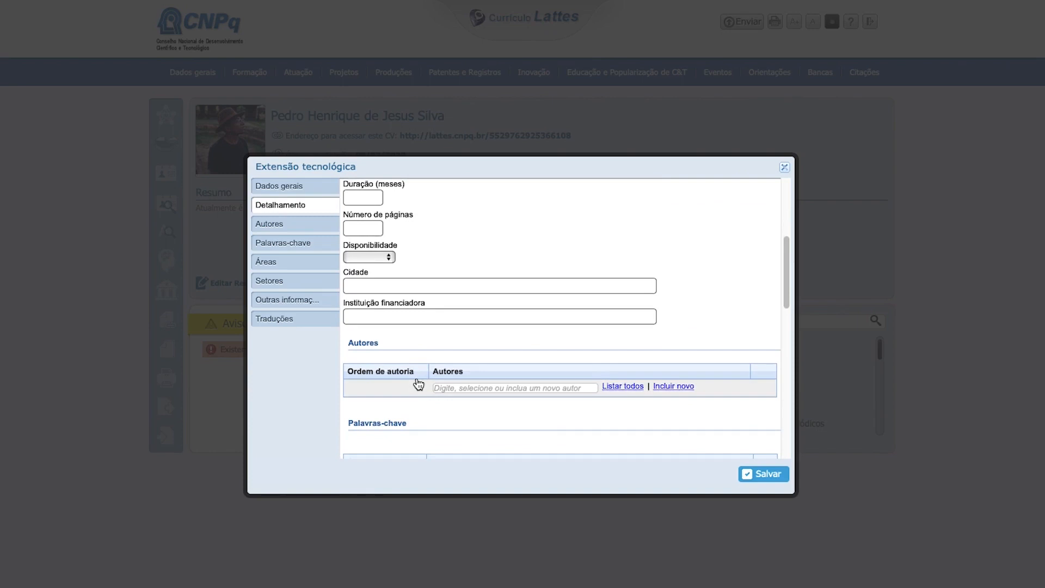
scroll(418, 385, down, 10)
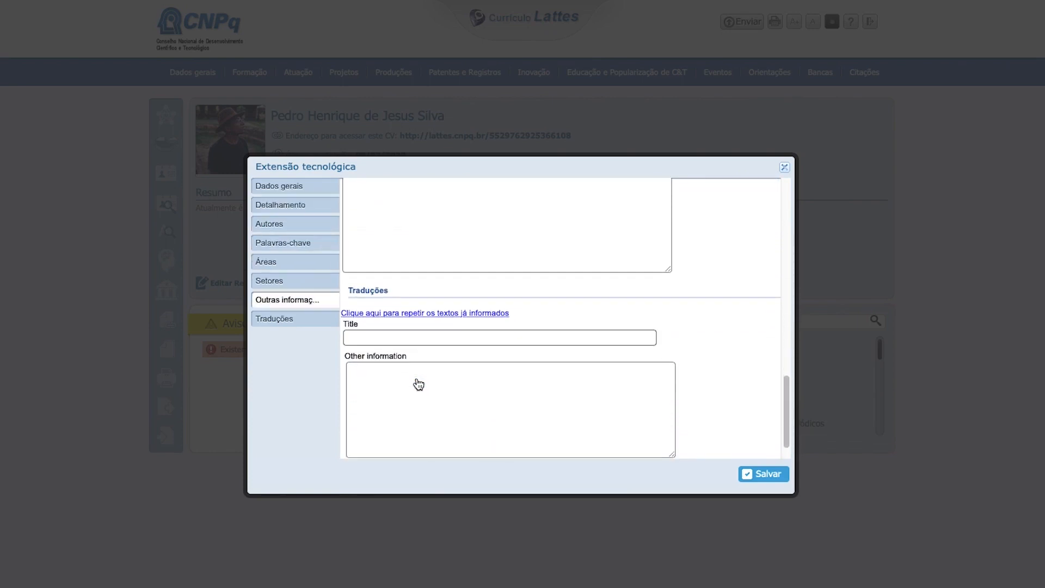
scroll(417, 379, up, 15)
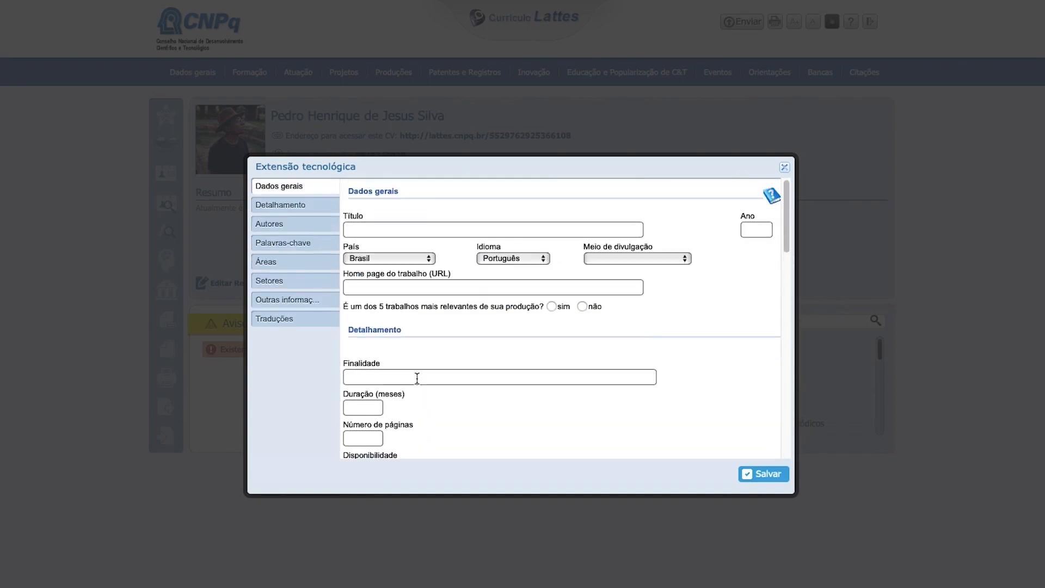
click(784, 169)
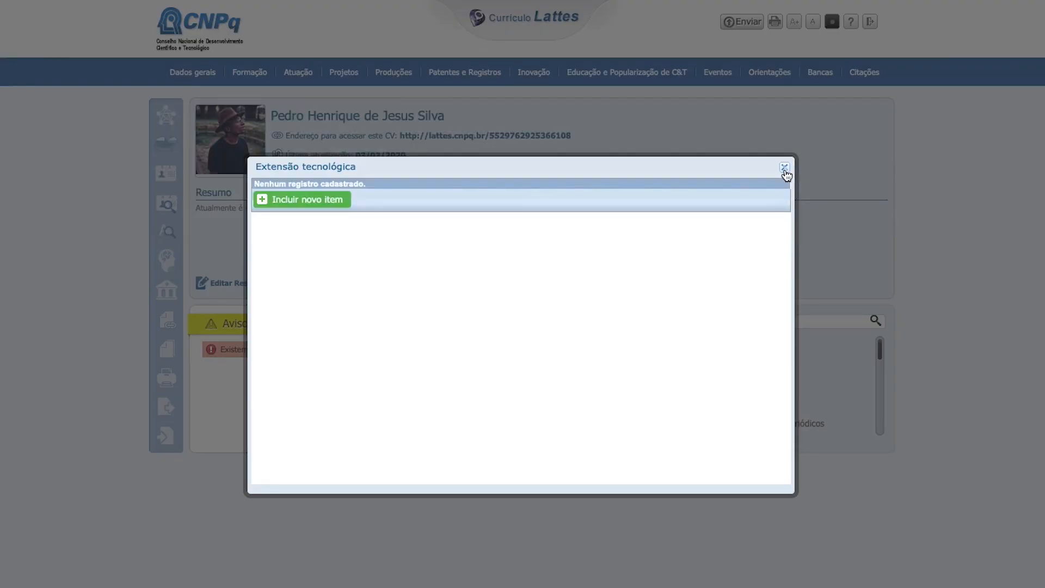
click(785, 167)
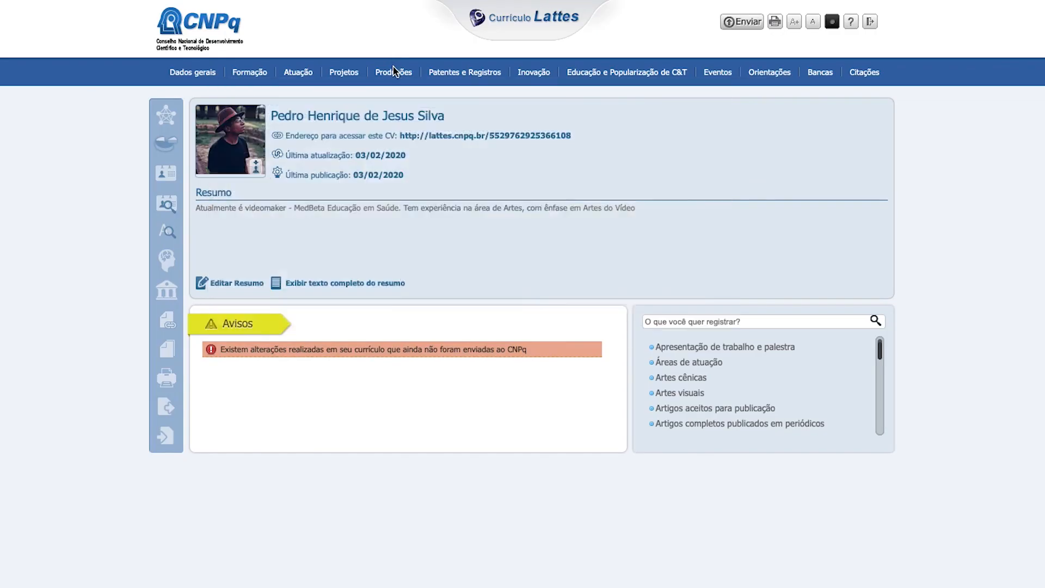
Step: Open a new Desenvolvimento de material didático ou instrucional record, look through its form down to Setores, and close it unsaved
mouse_move(396, 79)
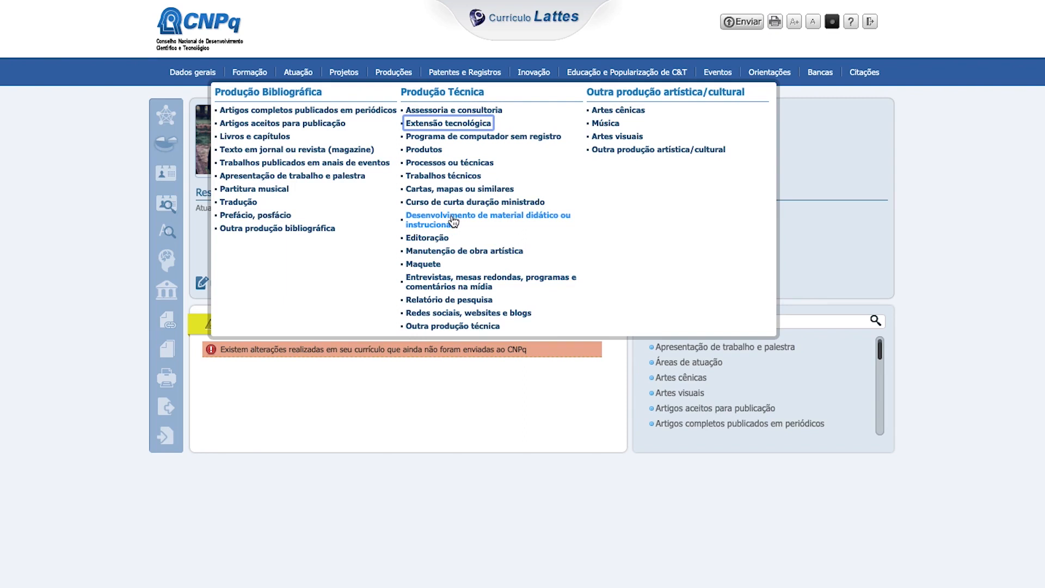
click(453, 222)
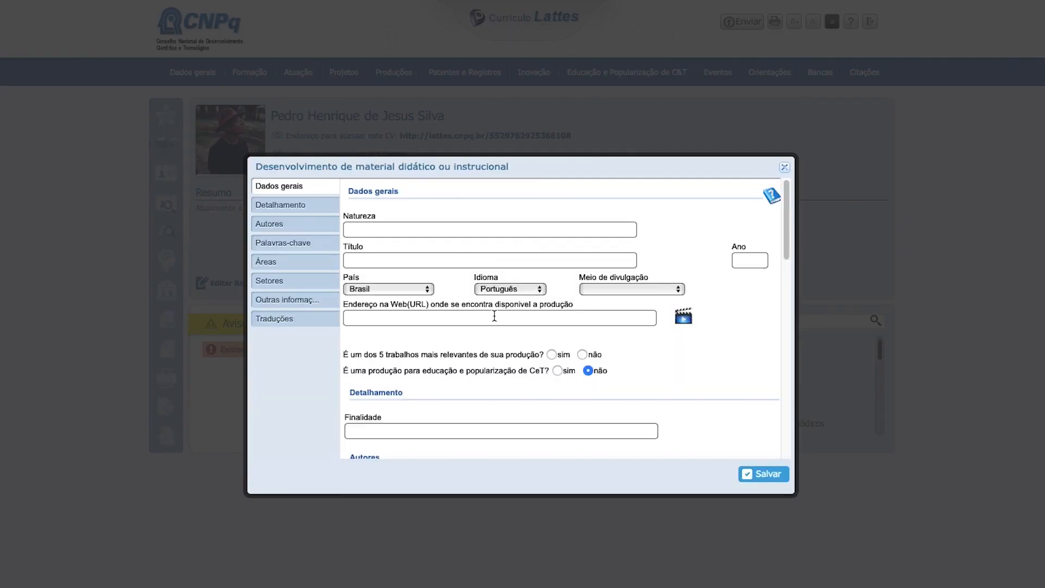
scroll(462, 330, down, 10)
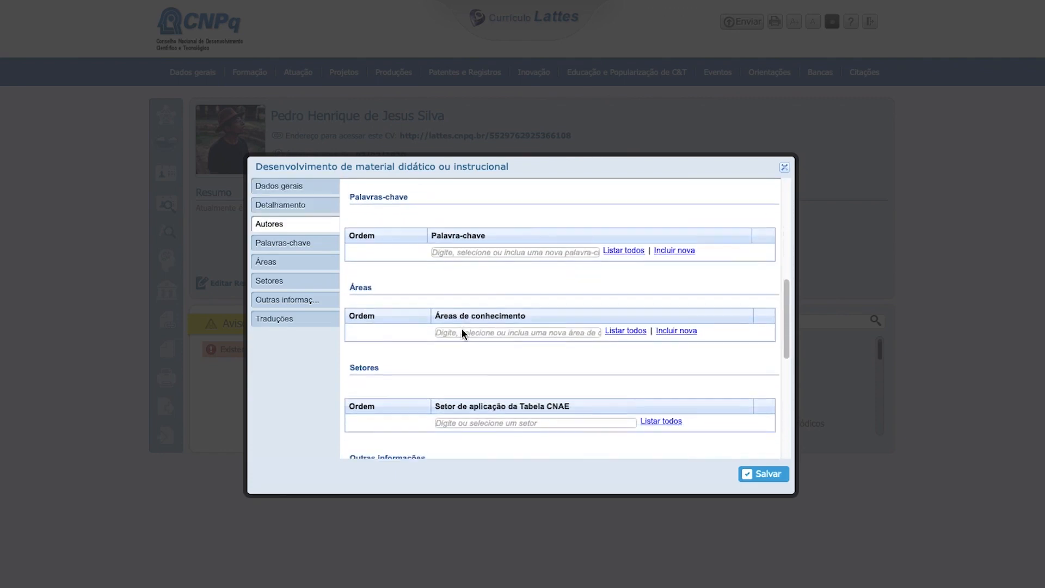
click(785, 167)
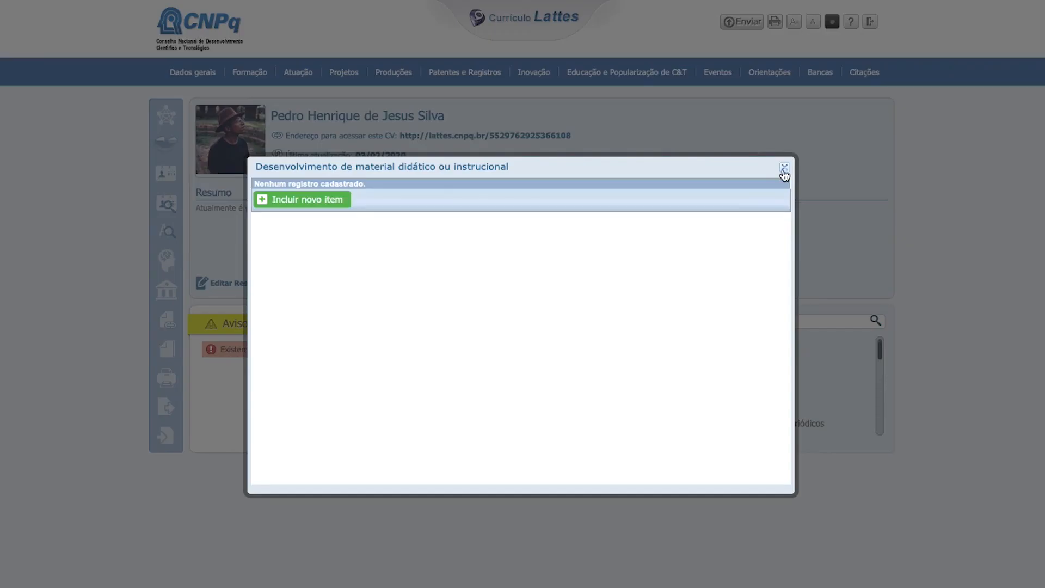
click(784, 169)
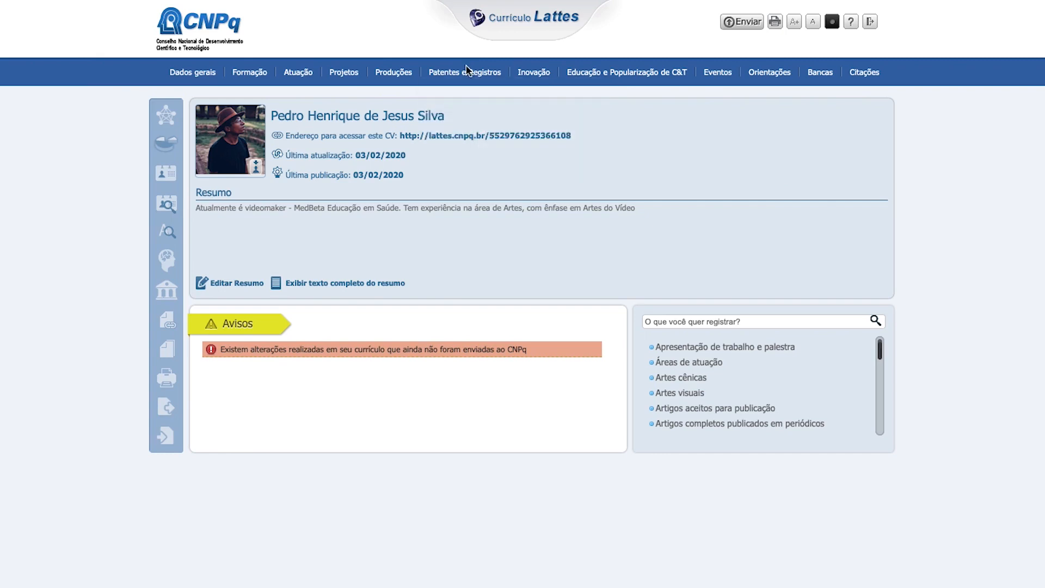
Step: Open a new Redes sociais, websites e blogs record, look through its form from Dados gerais to Traduções, and close it unsaved
mouse_move(402, 75)
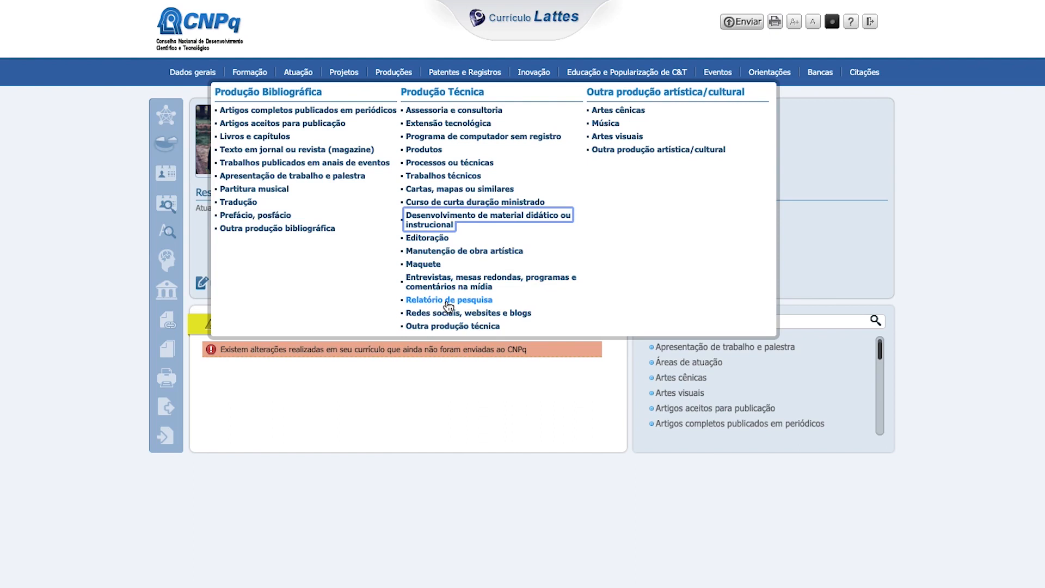
click(472, 316)
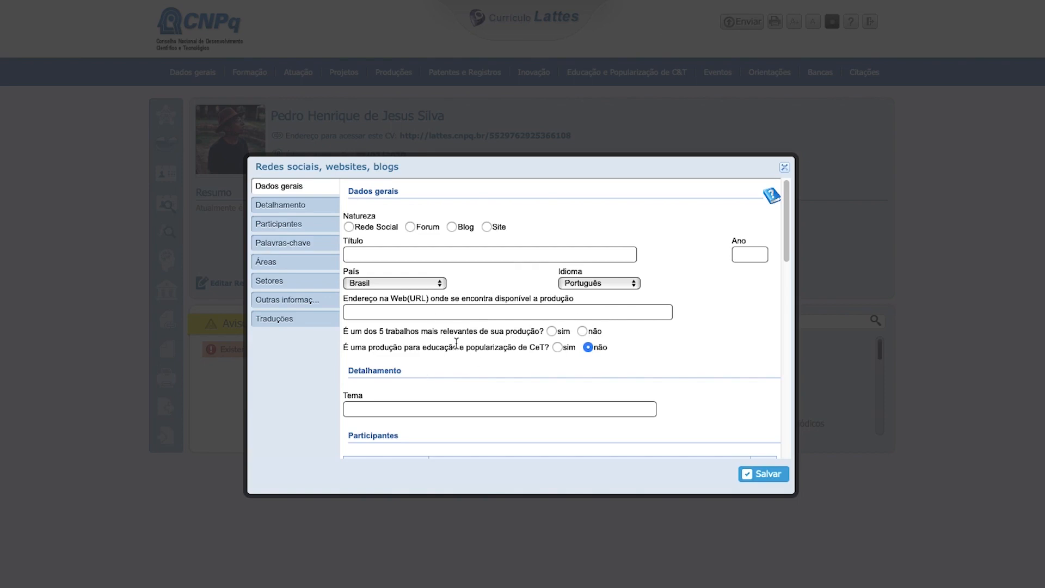
scroll(456, 342, down, 10)
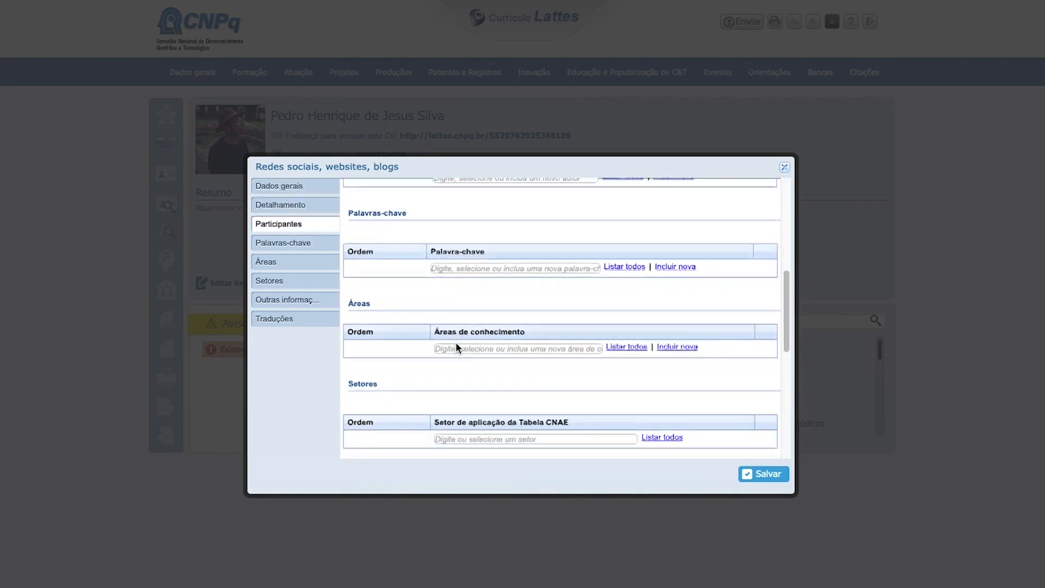
scroll(456, 343, down, 8)
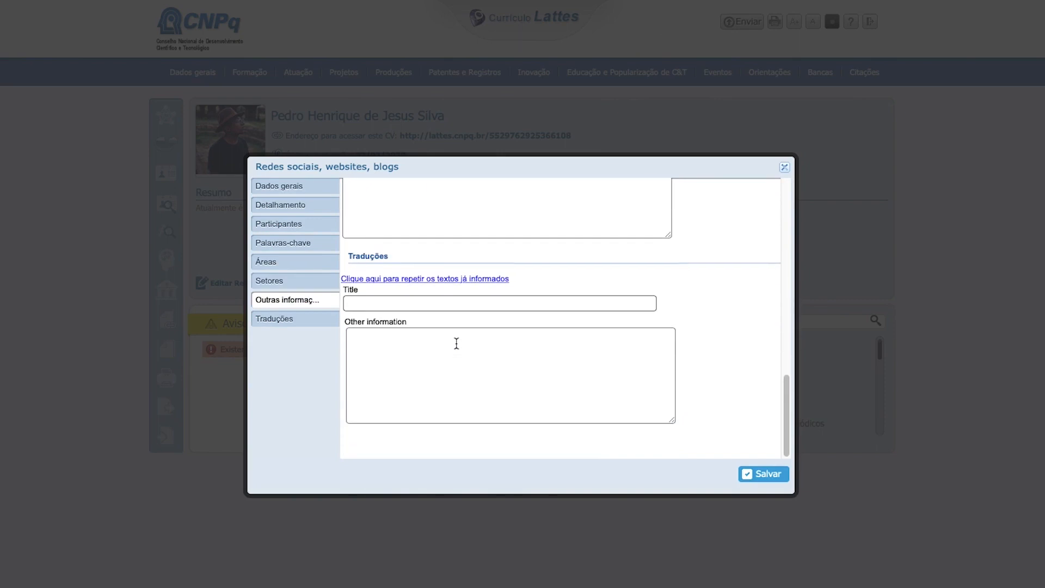
scroll(456, 343, up, 18)
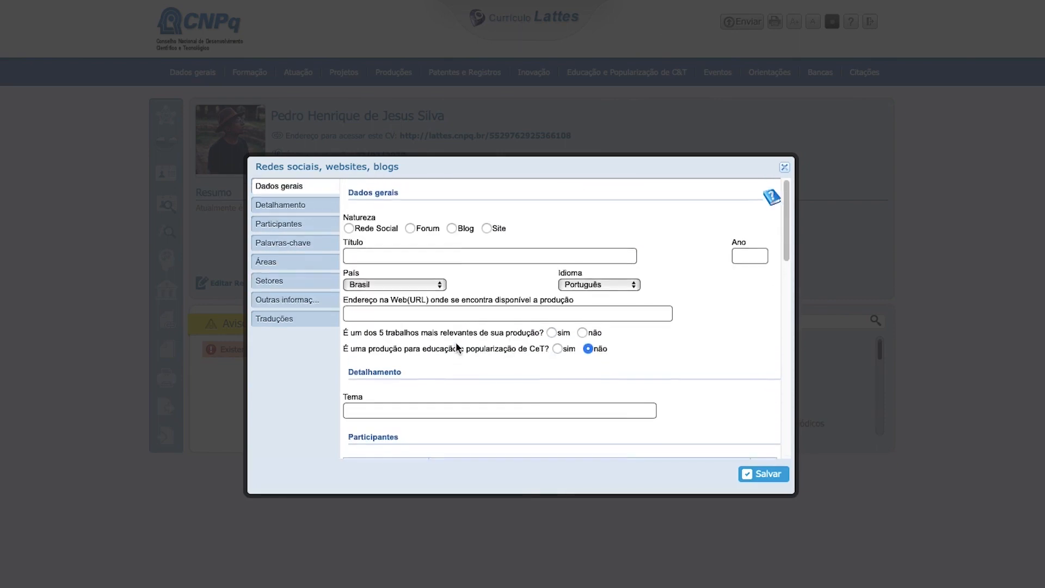
click(784, 167)
click(784, 168)
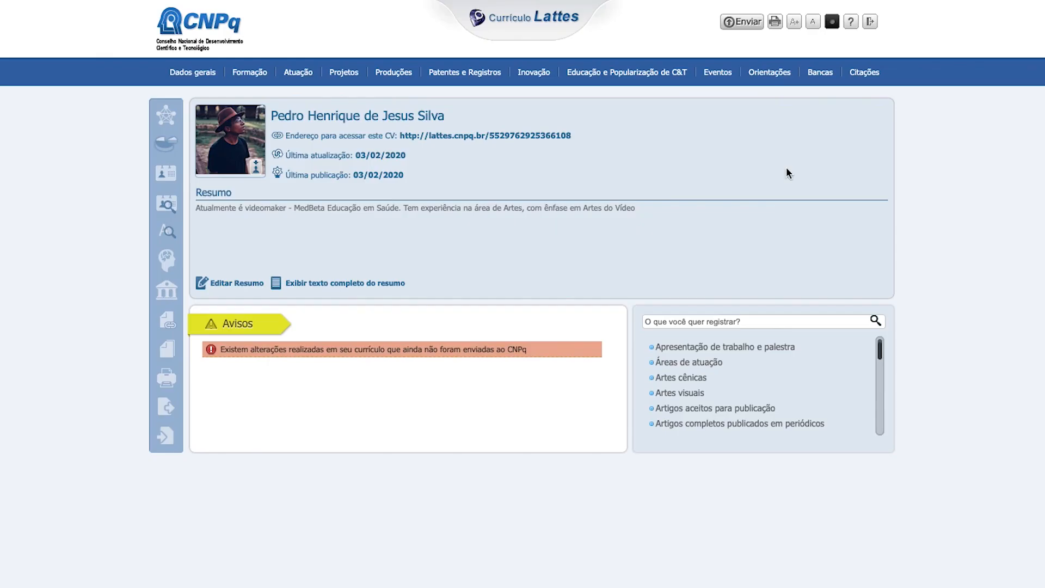
Step: Open a new Outra produção técnica record, look through its form from Dados gerais to Traduções, and close it unsaved
mouse_move(395, 75)
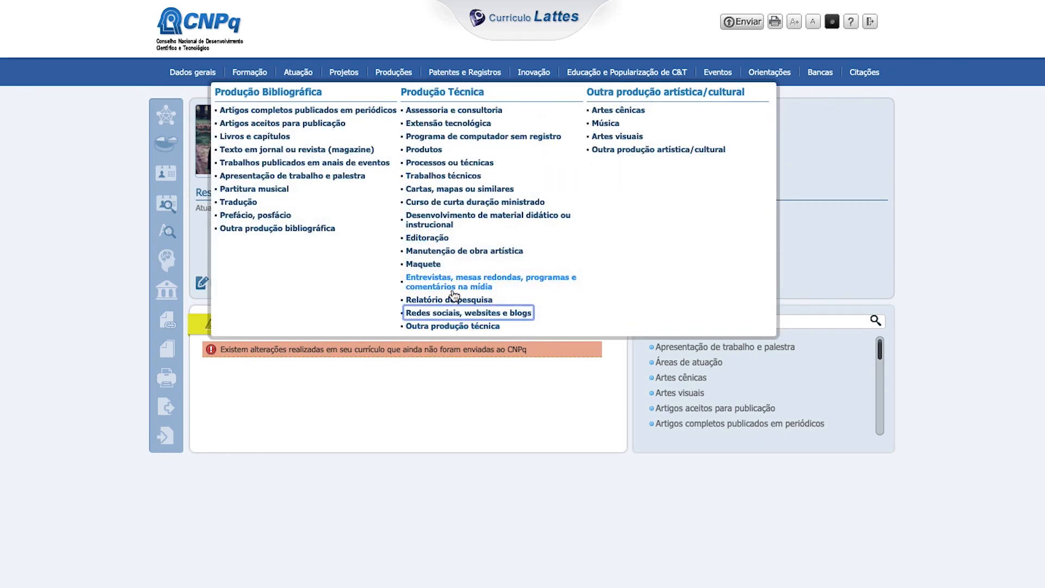
click(447, 327)
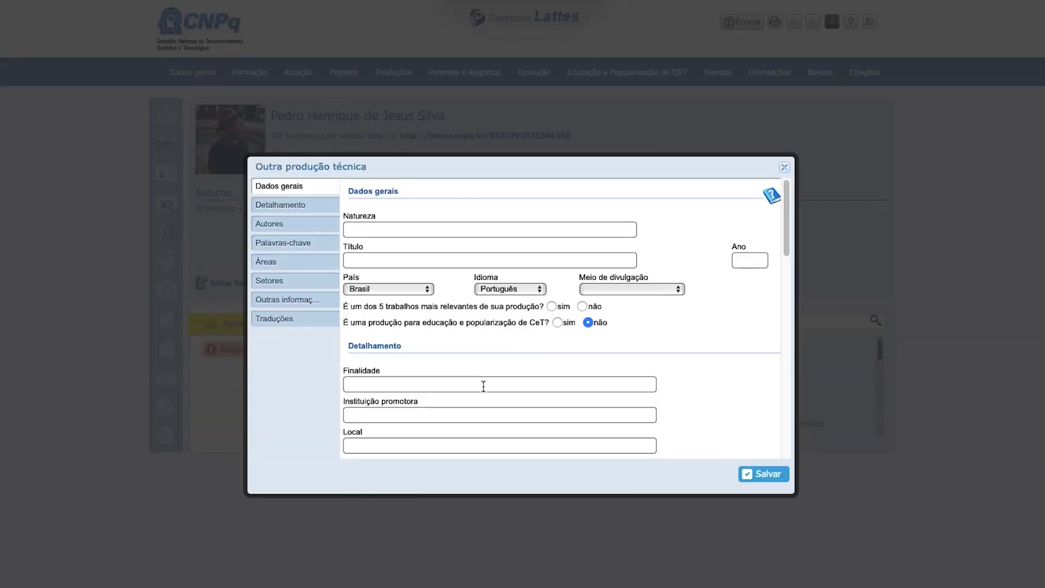
scroll(483, 387, down, 10)
scroll(482, 384, down, 2)
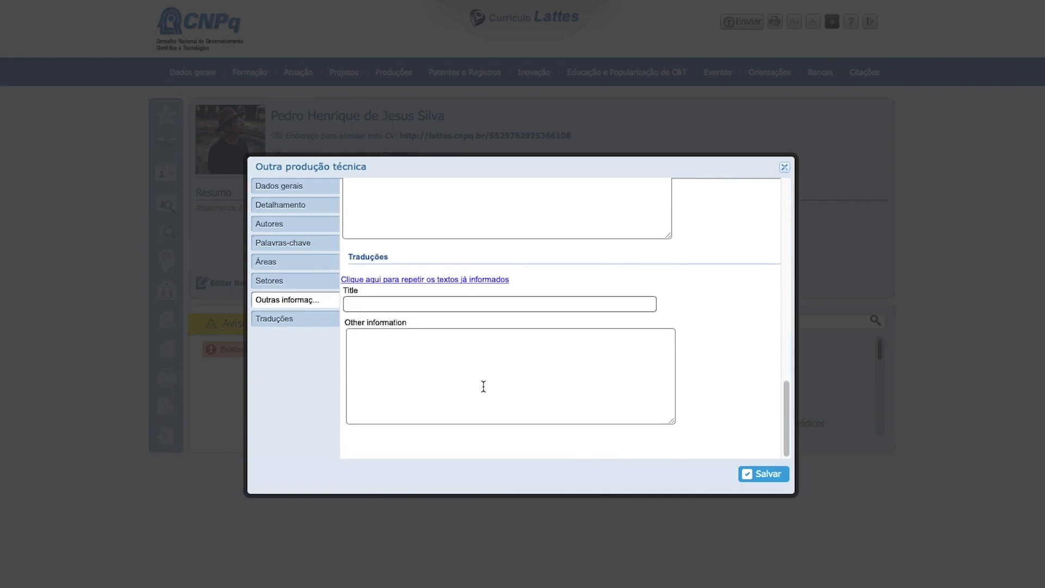
click(785, 168)
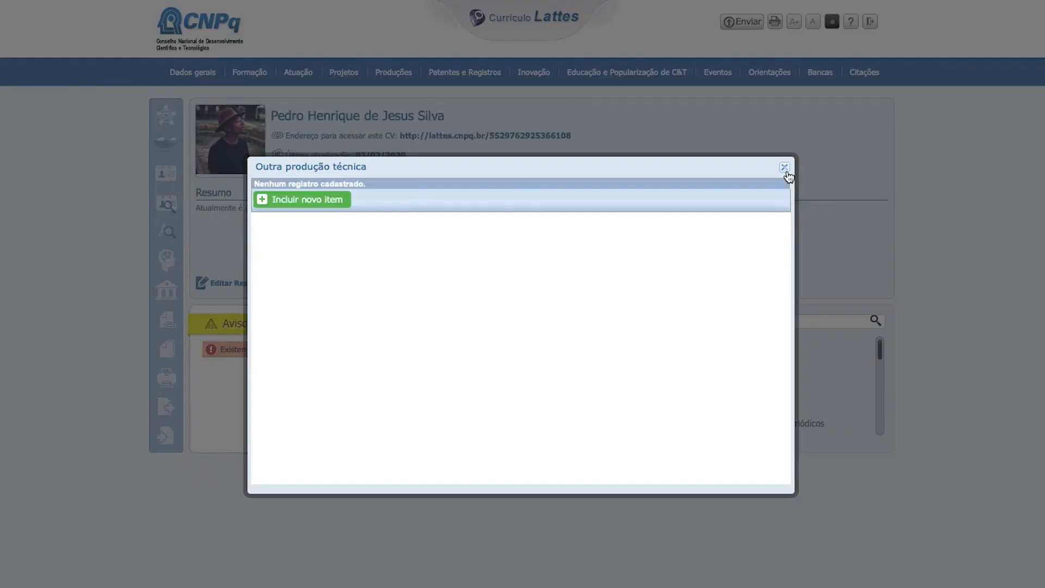
click(784, 168)
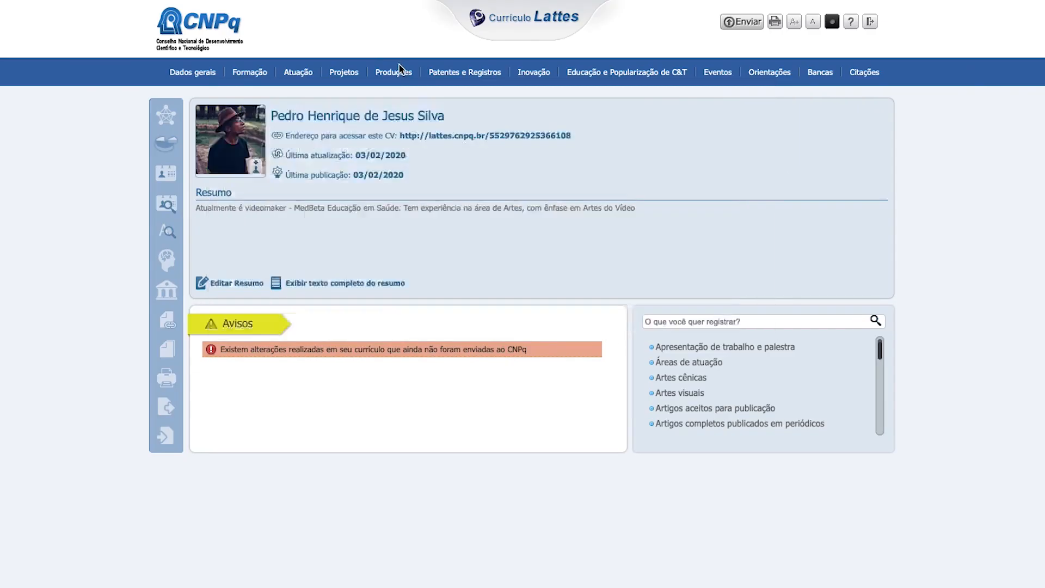
Step: Look over the record types available under Outra produção artística/cultural
mouse_move(396, 77)
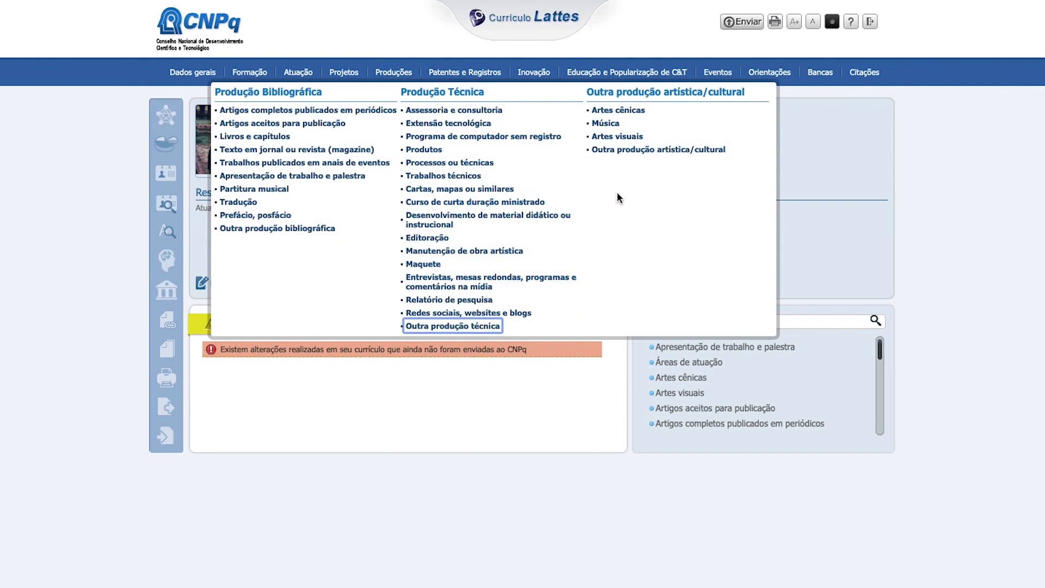